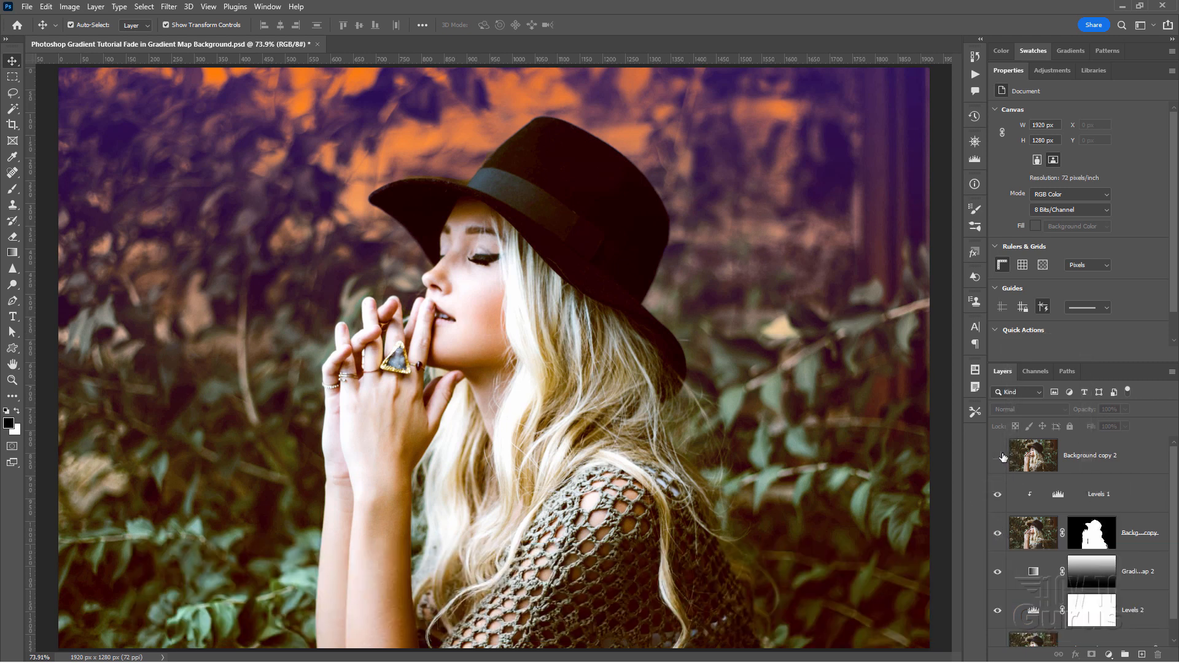
# Delete all layers above the Background, from Background copy 2 down to Levels 2.
pyautogui.click(1019, 456)
pyautogui.doubleClick(1007, 71)
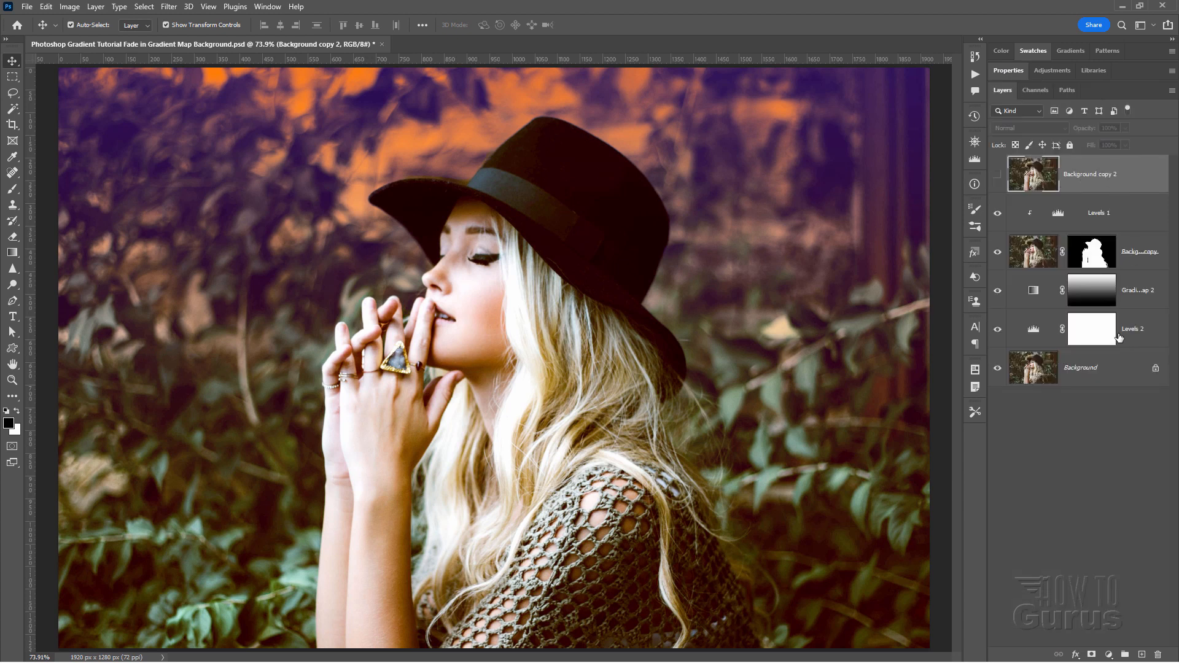
pyautogui.keyDown('shift'); pyautogui.click(1120, 339); pyautogui.keyUp('shift')
pyautogui.press('Delete')
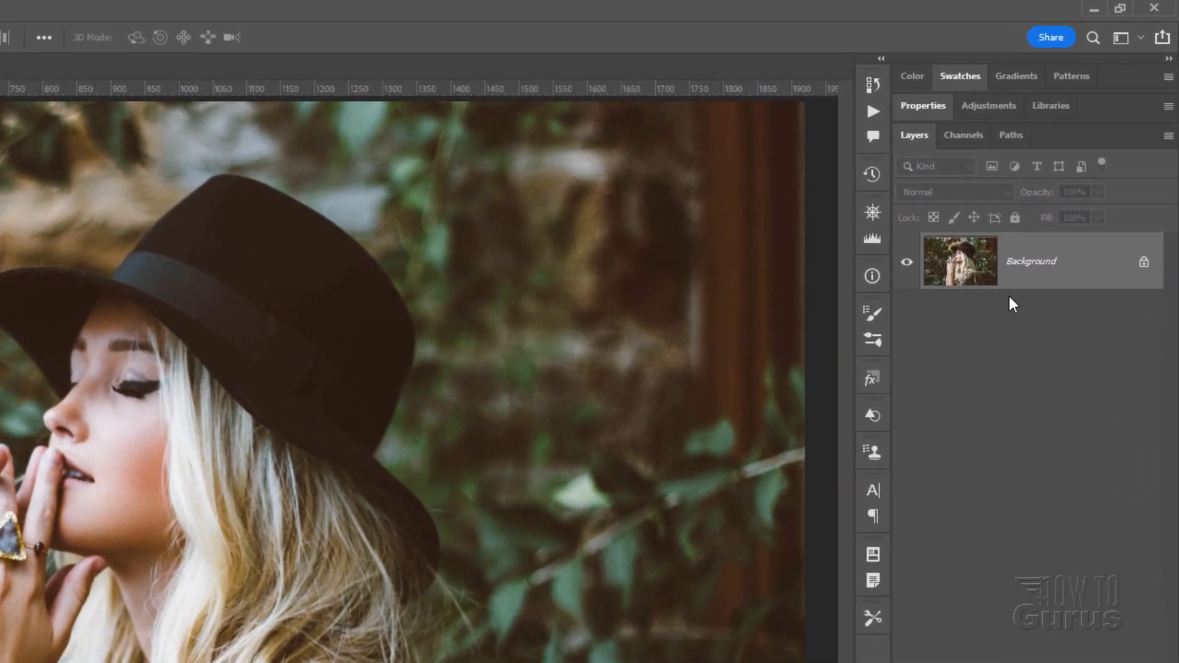
# Duplicate the Background layer, keeping the default name Background copy.
pyautogui.rightClick(1029, 269)
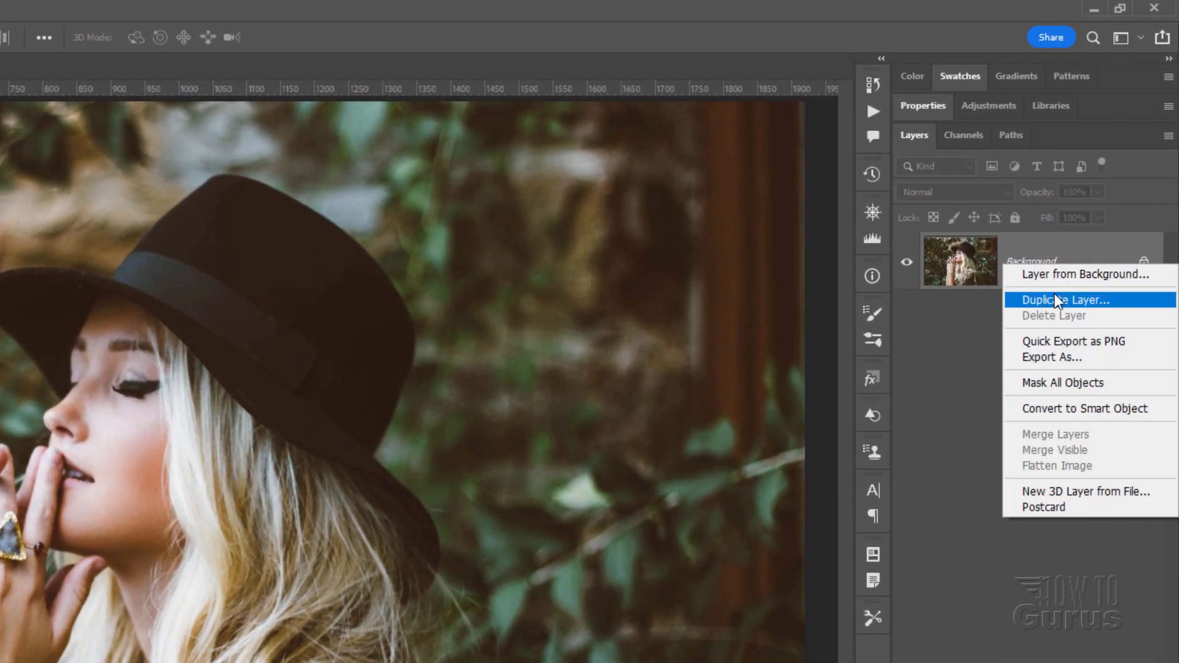
pyautogui.click(1033, 300)
pyautogui.click(396, 298)
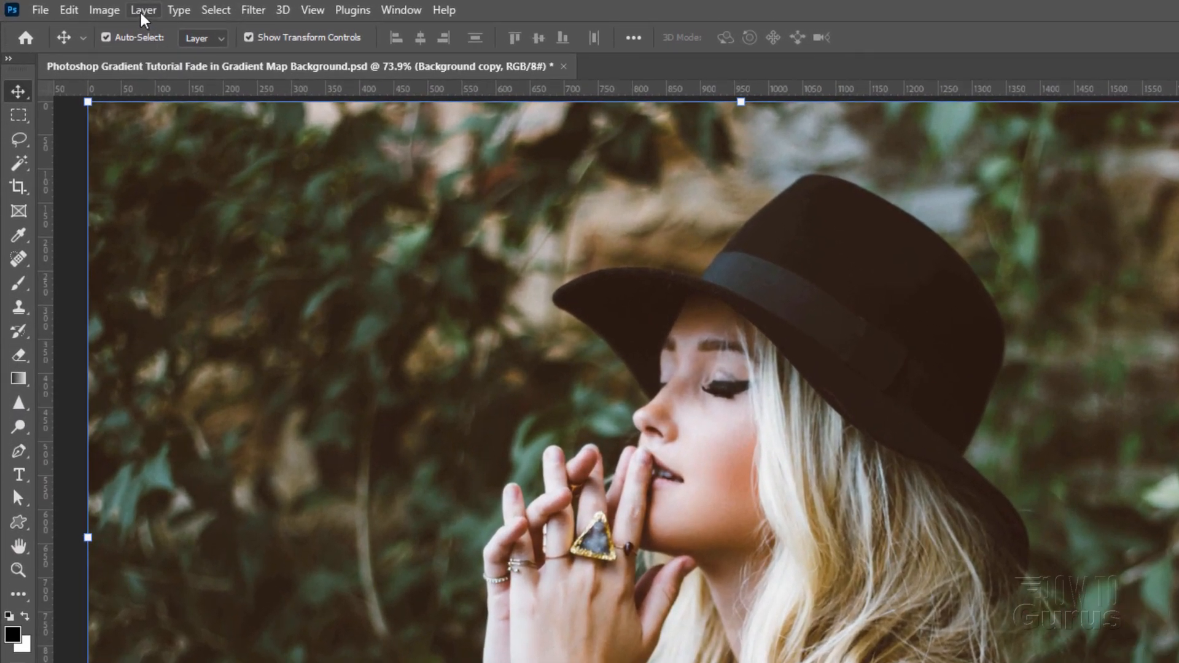
# Add a Levels adjustment layer that uses the Background copy layer as its clipping mask.
pyautogui.click(95, 7)
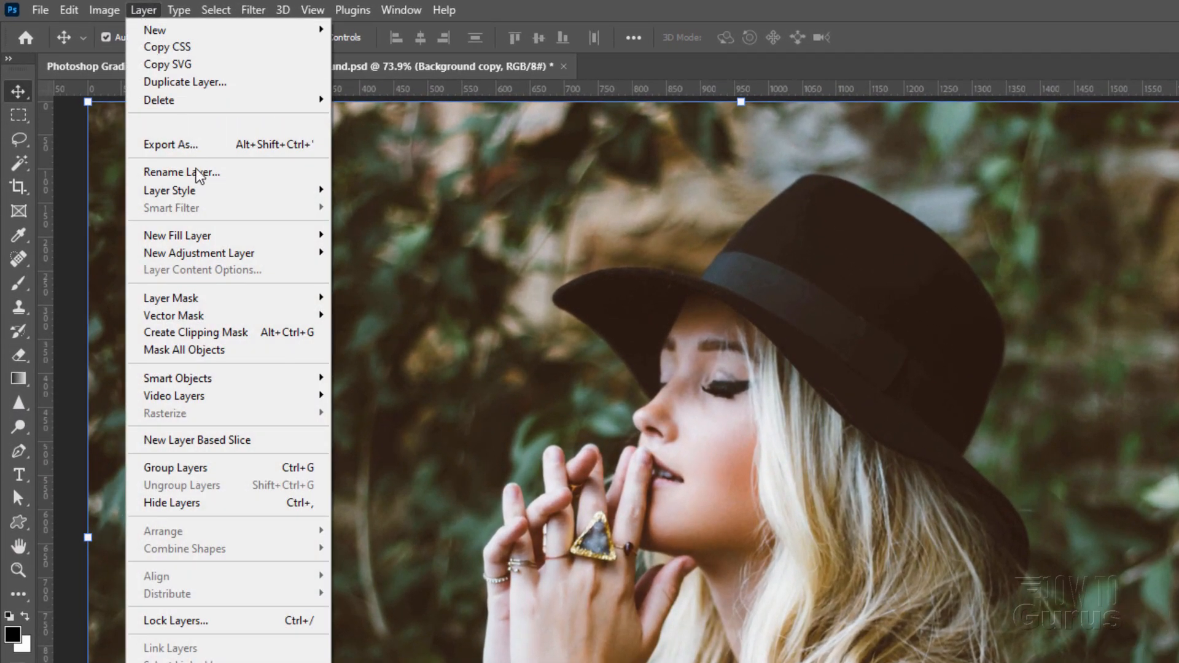
pyautogui.moveTo(236, 255)
pyautogui.click(346, 274)
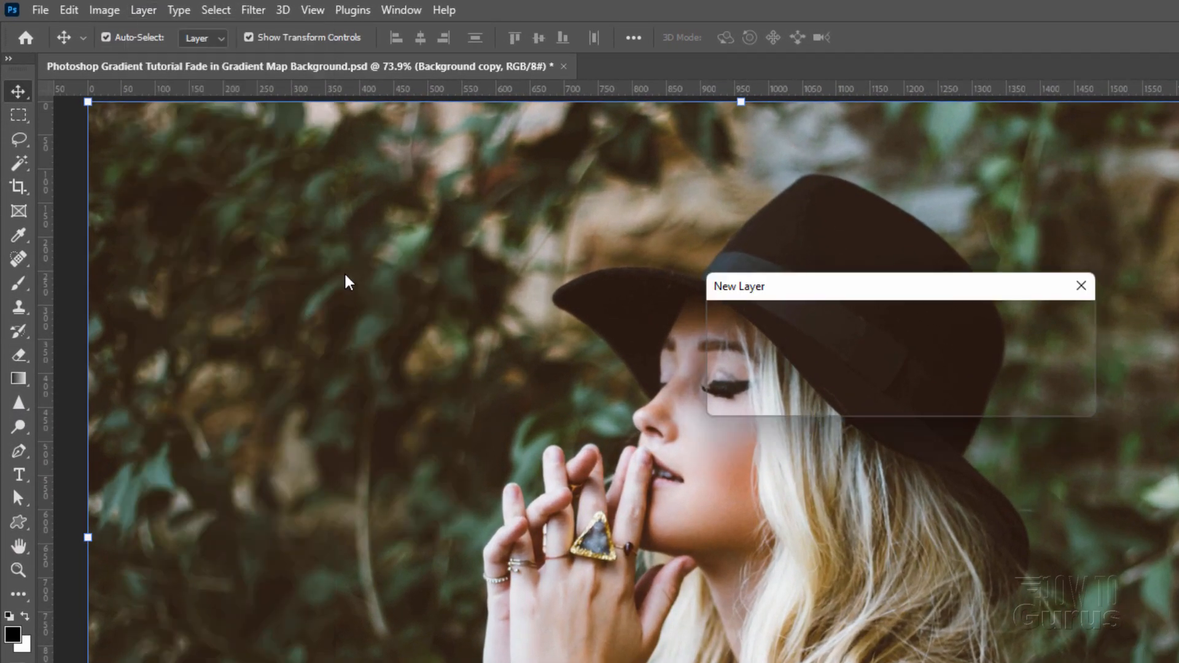
pyautogui.click(864, 348)
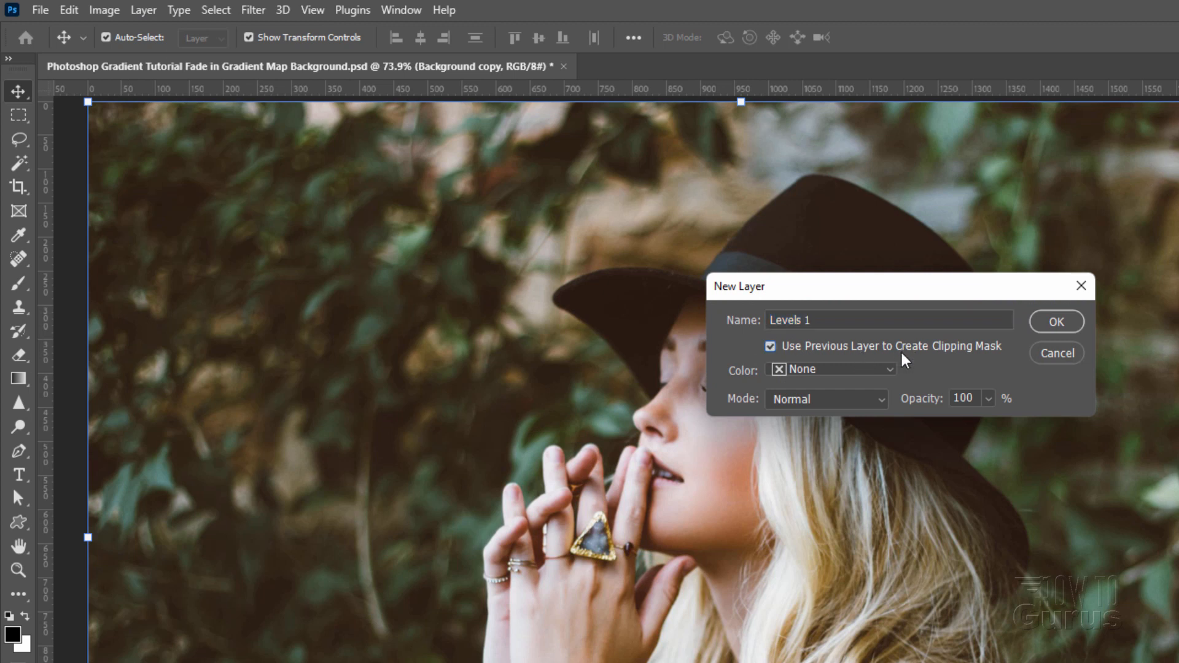
pyautogui.click(1051, 323)
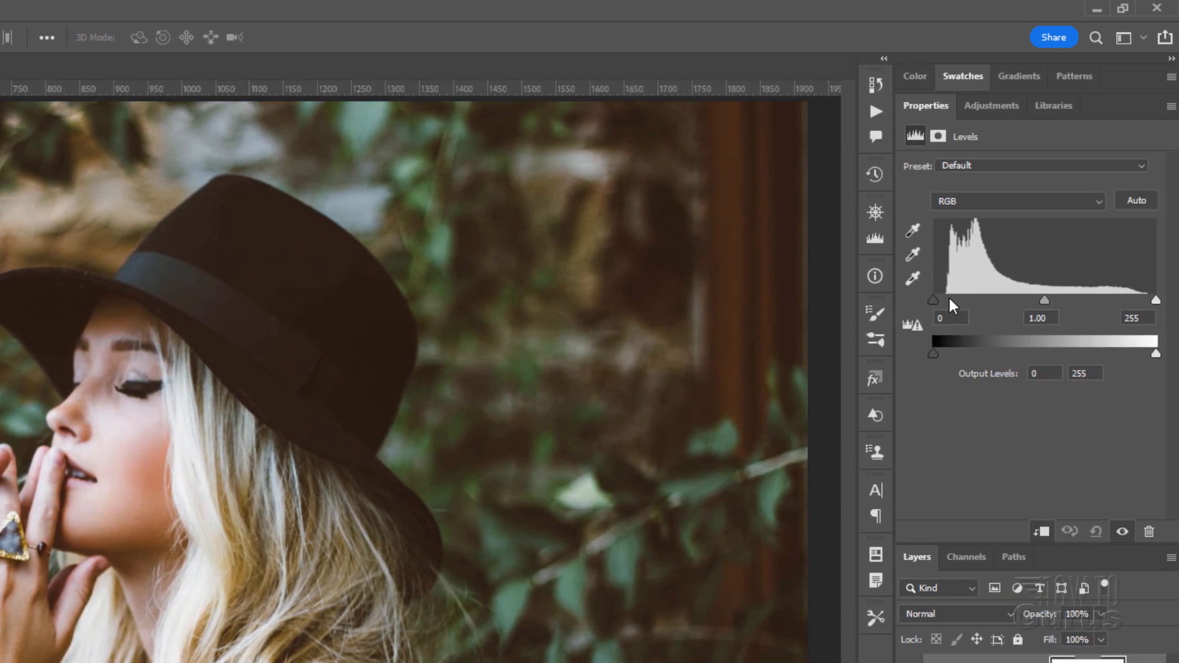
# Set the Levels input values to 28 for shadows, 1.05 for midtones and 231 for highlights.
pyautogui.moveTo(1108, 299); pyautogui.dragTo(1123, 300)
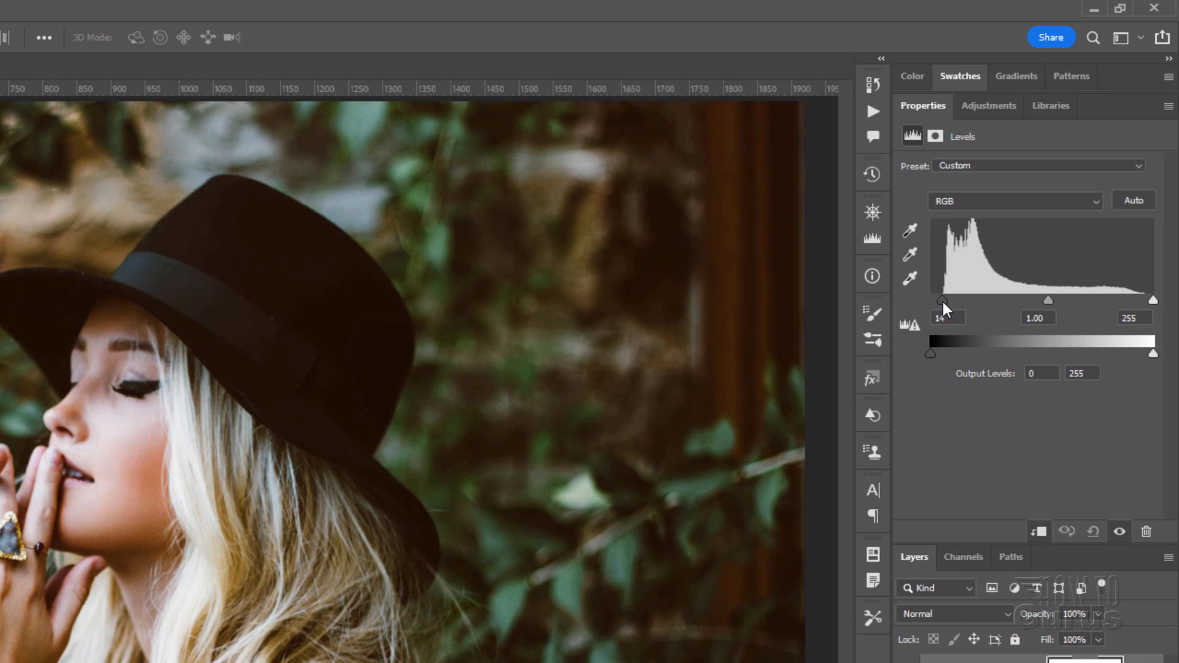
pyautogui.moveTo(943, 301); pyautogui.dragTo(929, 302)
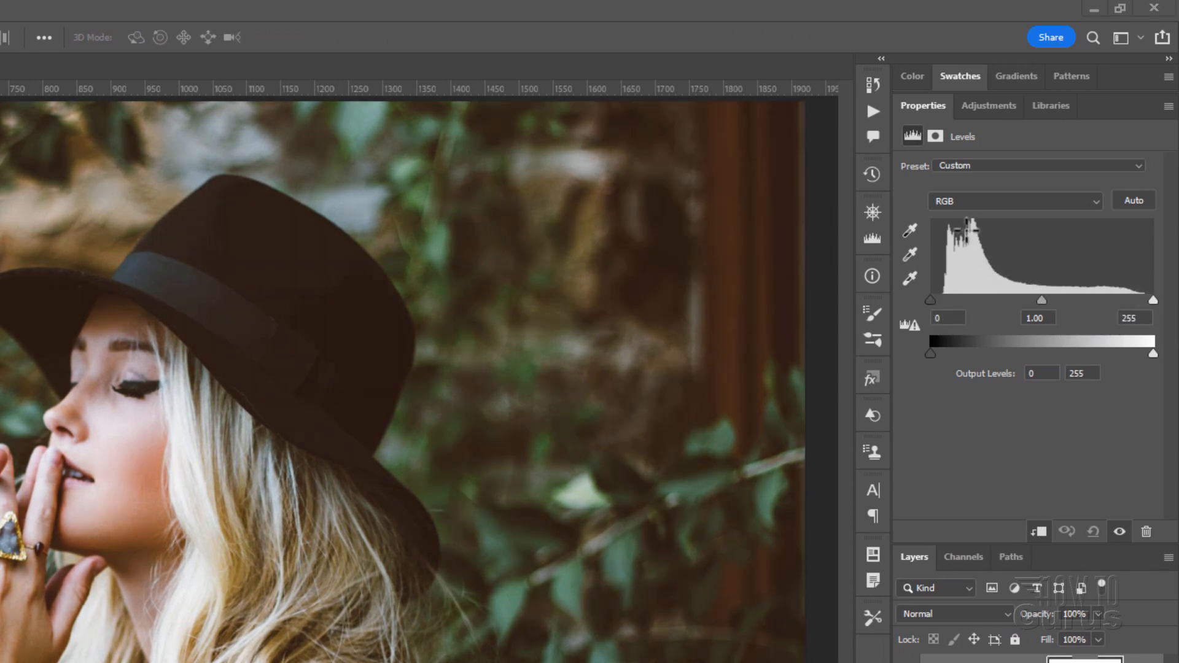
pyautogui.moveTo(929, 298); pyautogui.dragTo(942, 300)
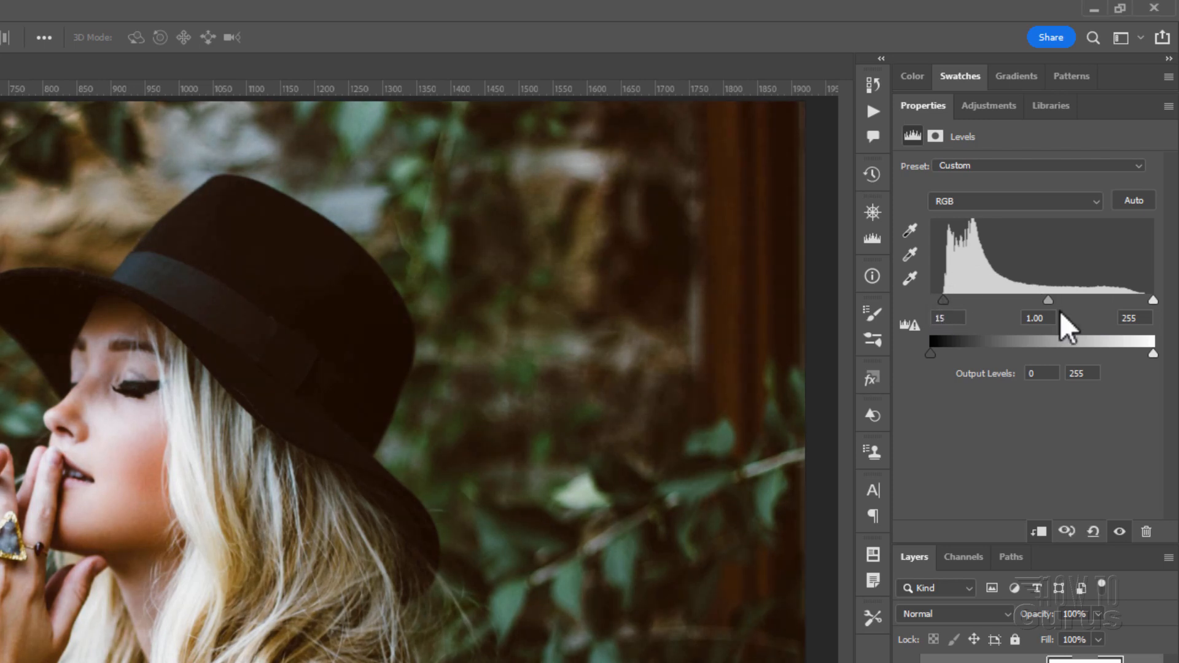
pyautogui.moveTo(1152, 300); pyautogui.dragTo(1142, 301)
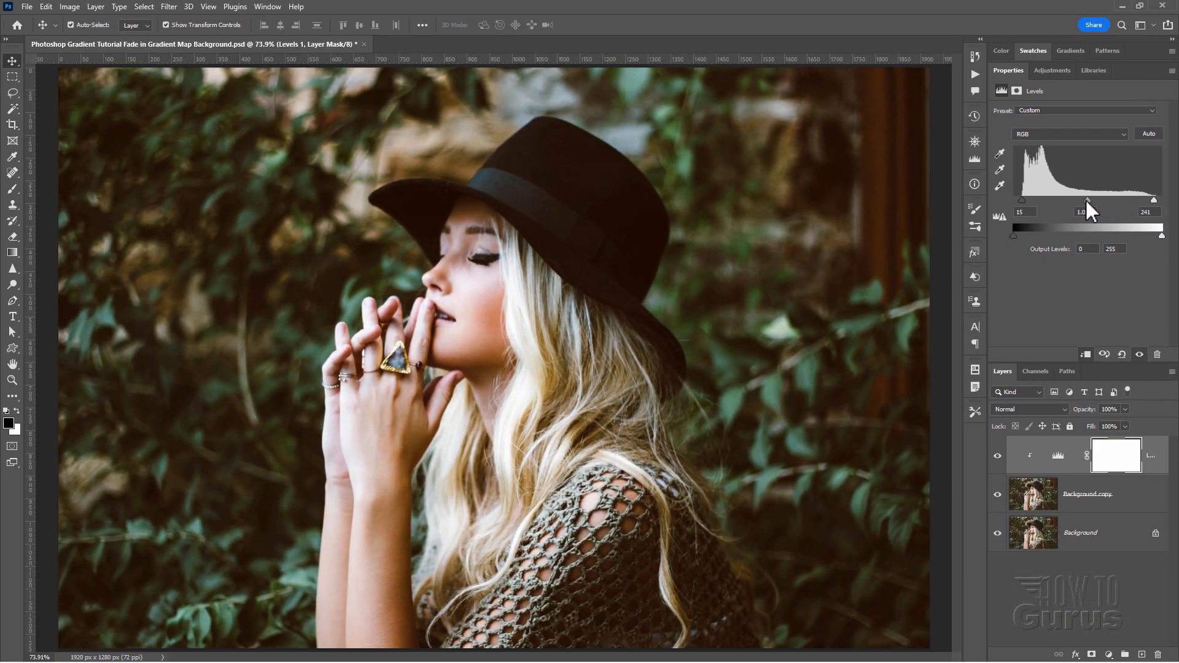
pyautogui.moveTo(1088, 201); pyautogui.dragTo(1028, 202)
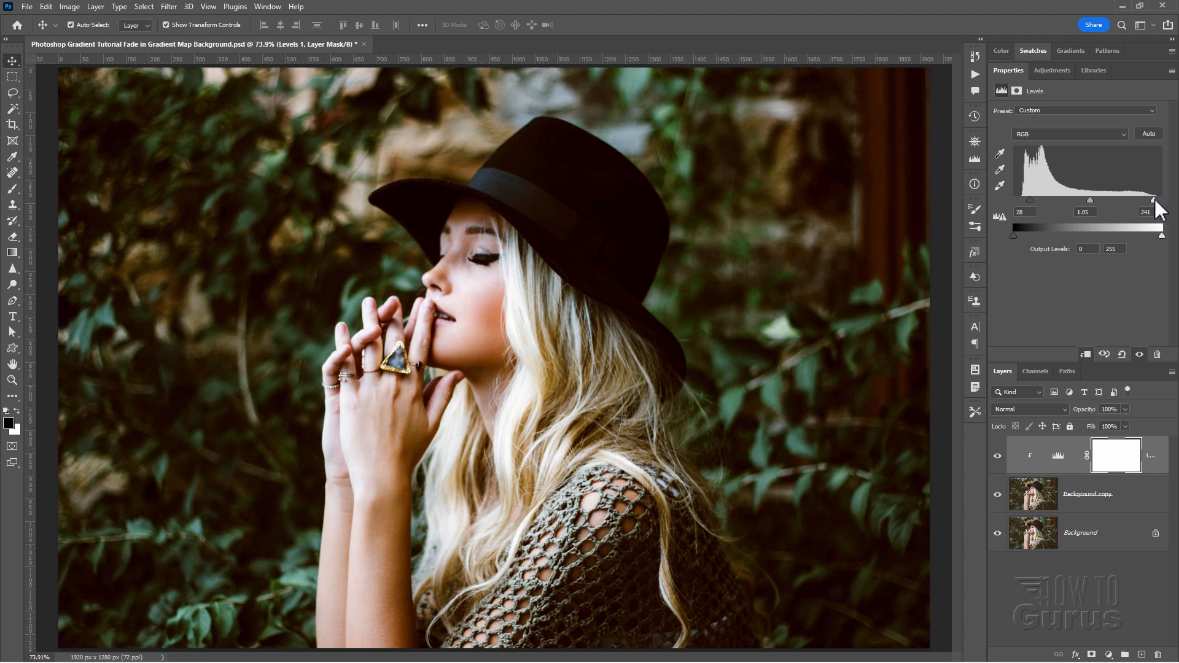
pyautogui.moveTo(1150, 202); pyautogui.dragTo(1148, 202)
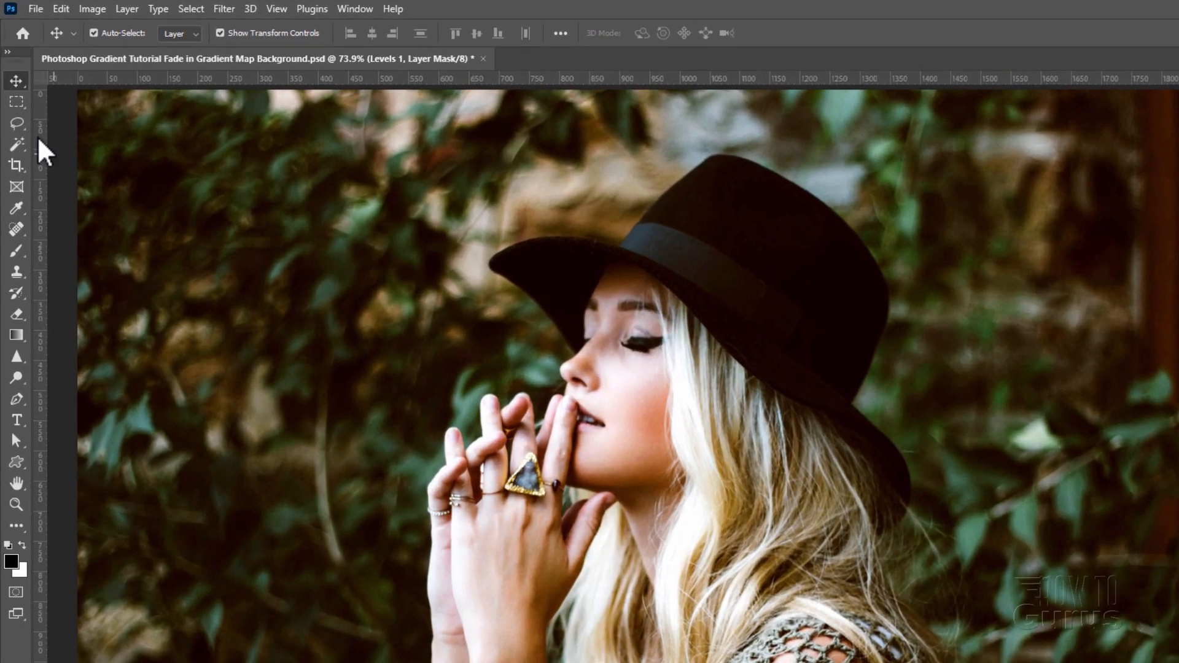
# Draw a loose Lasso selection around the woman, following her hat, hands, arms, hair and back down to the image's lower edge.
pyautogui.click(12, 92)
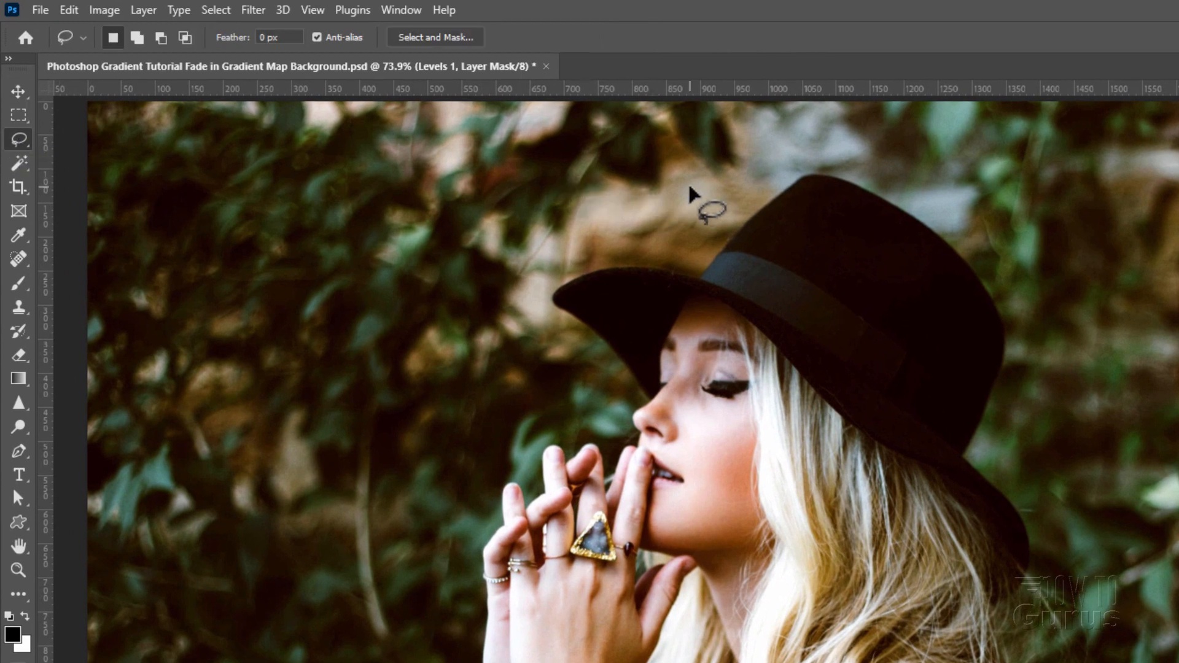
pyautogui.moveTo(744, 213)
pyautogui.mouseDown()
pyautogui.moveTo(704, 264)
pyautogui.moveTo(587, 269)
pyautogui.moveTo(556, 285)
pyautogui.moveTo(547, 312)
pyautogui.moveTo(630, 392)
pyautogui.moveTo(610, 466)
pyautogui.moveTo(593, 444)
pyautogui.moveTo(541, 456)
pyautogui.moveTo(469, 552)
pyautogui.mouseUp()
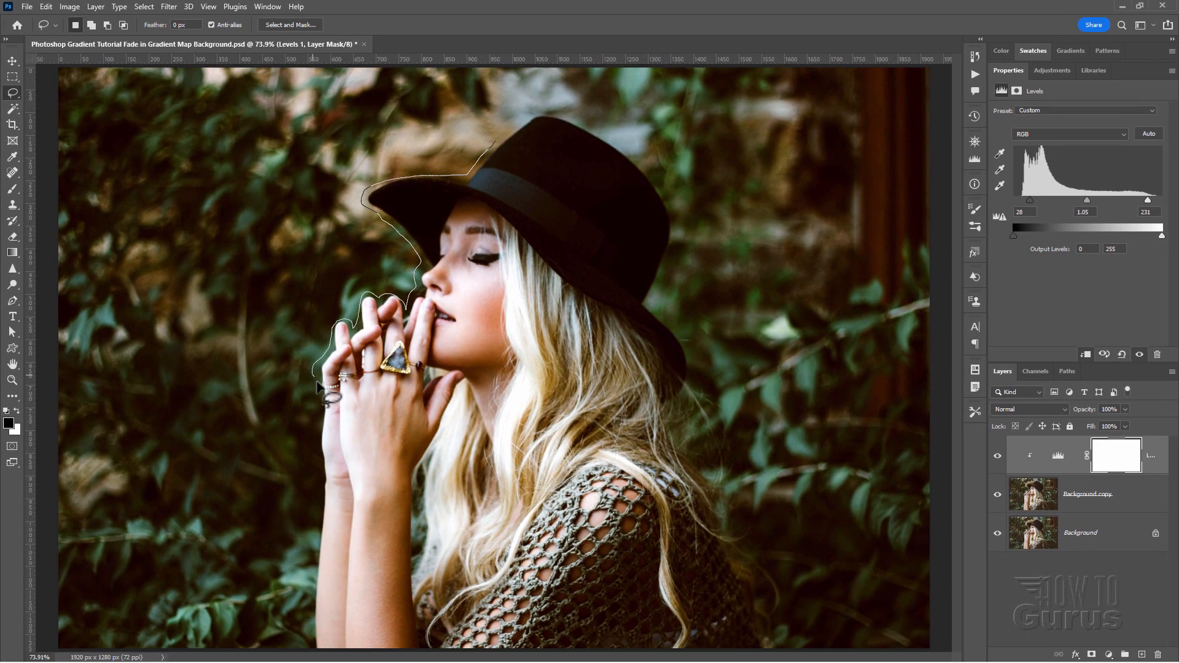
pyautogui.moveTo(317, 386); pyautogui.dragTo(311, 560)
pyautogui.moveTo(309, 605); pyautogui.dragTo(308, 659)
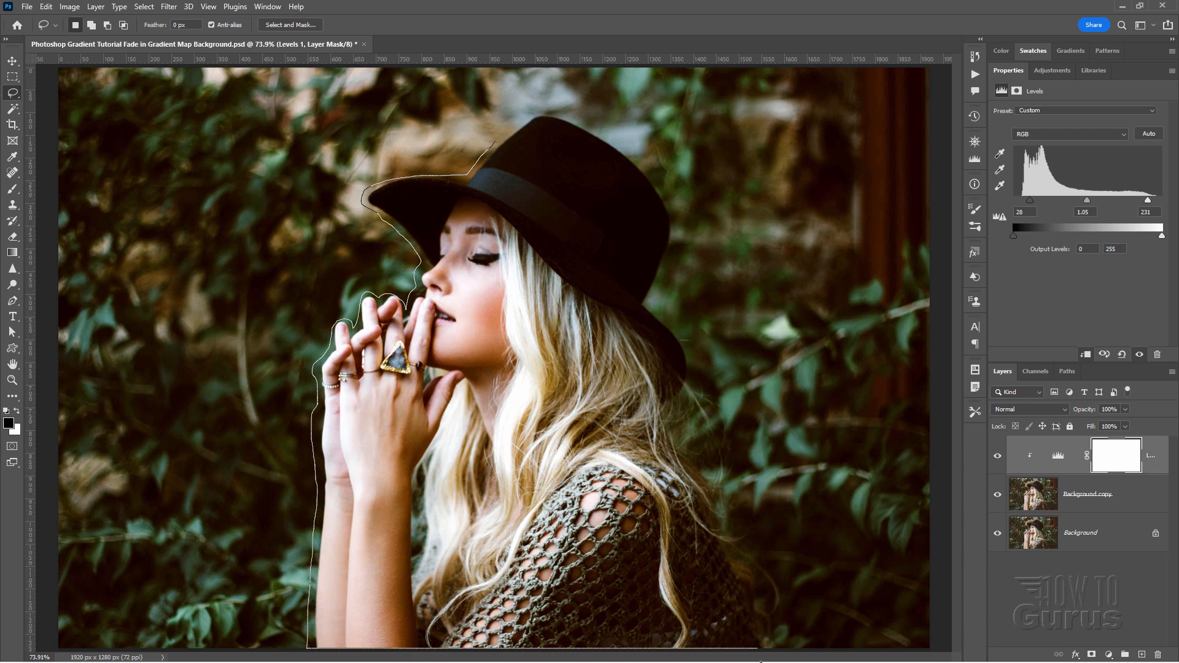
pyautogui.moveTo(772, 623); pyautogui.dragTo(729, 503)
pyautogui.moveTo(686, 403); pyautogui.dragTo(687, 336)
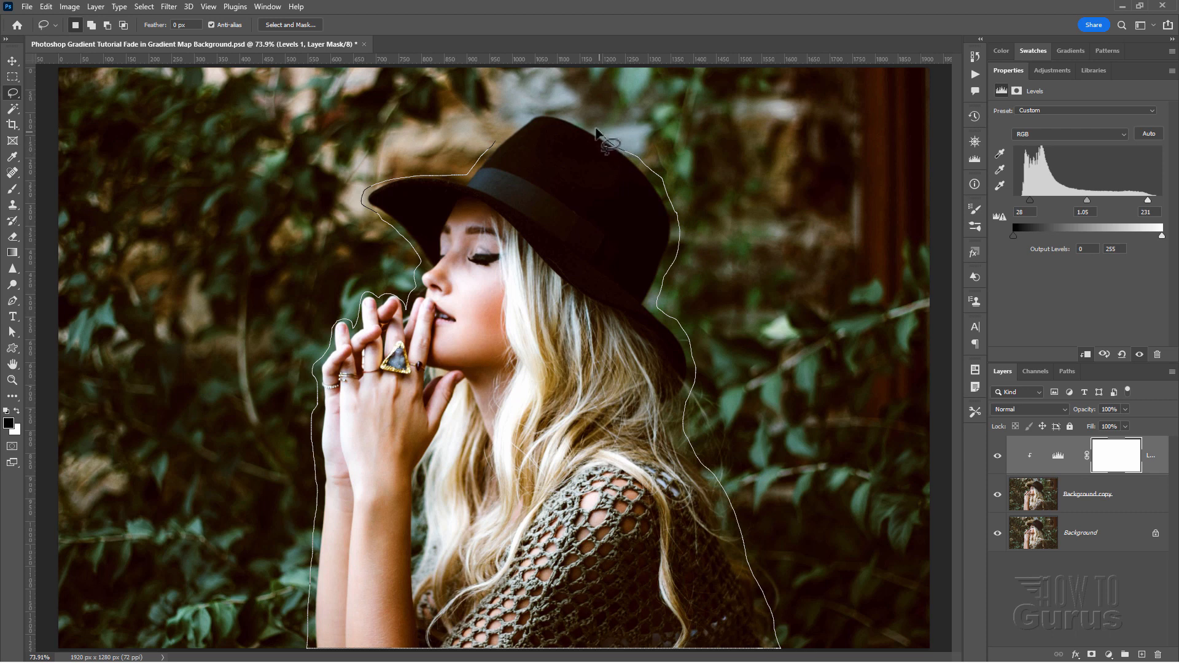
pyautogui.moveTo(539, 115); pyautogui.dragTo(494, 141)
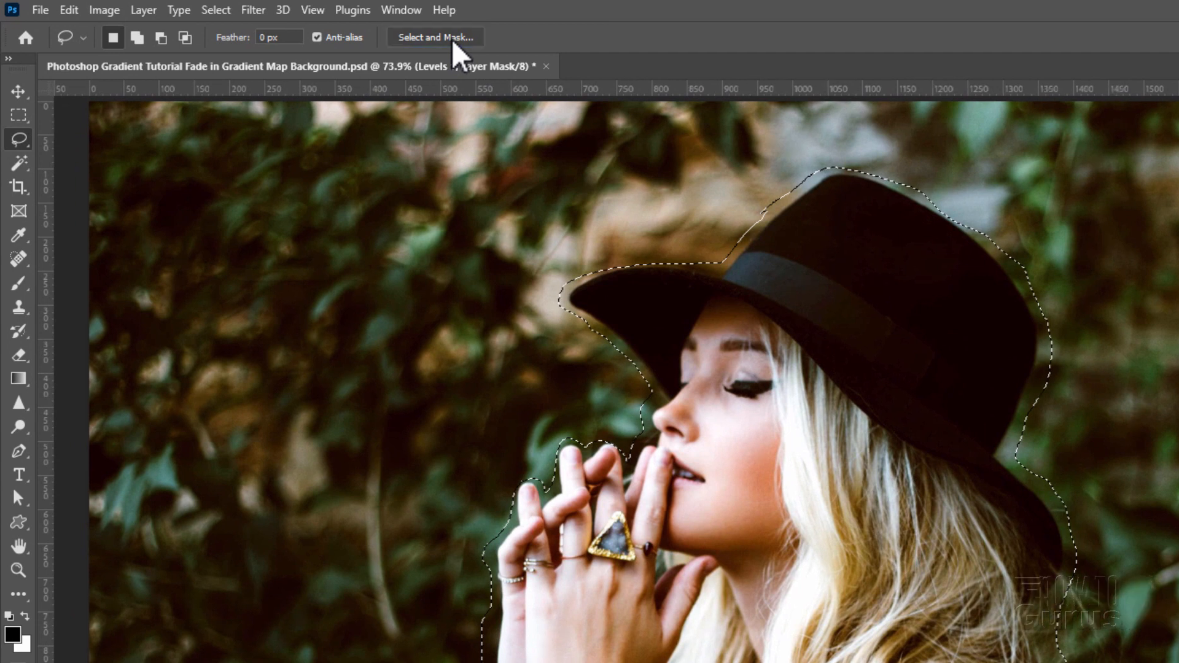
# Open the selection in Select and Mask, with a refine brush size of 60 and an edge detection radius of 1 px.
pyautogui.click(453, 41)
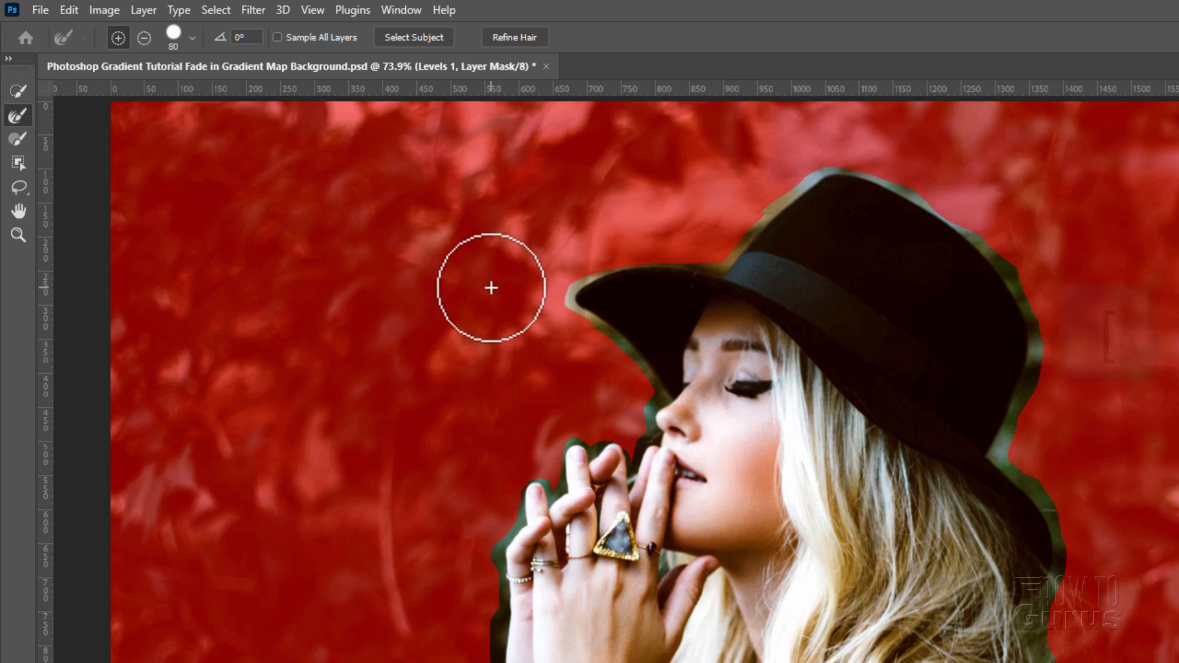
pyautogui.press('[')
pyautogui.press('[')
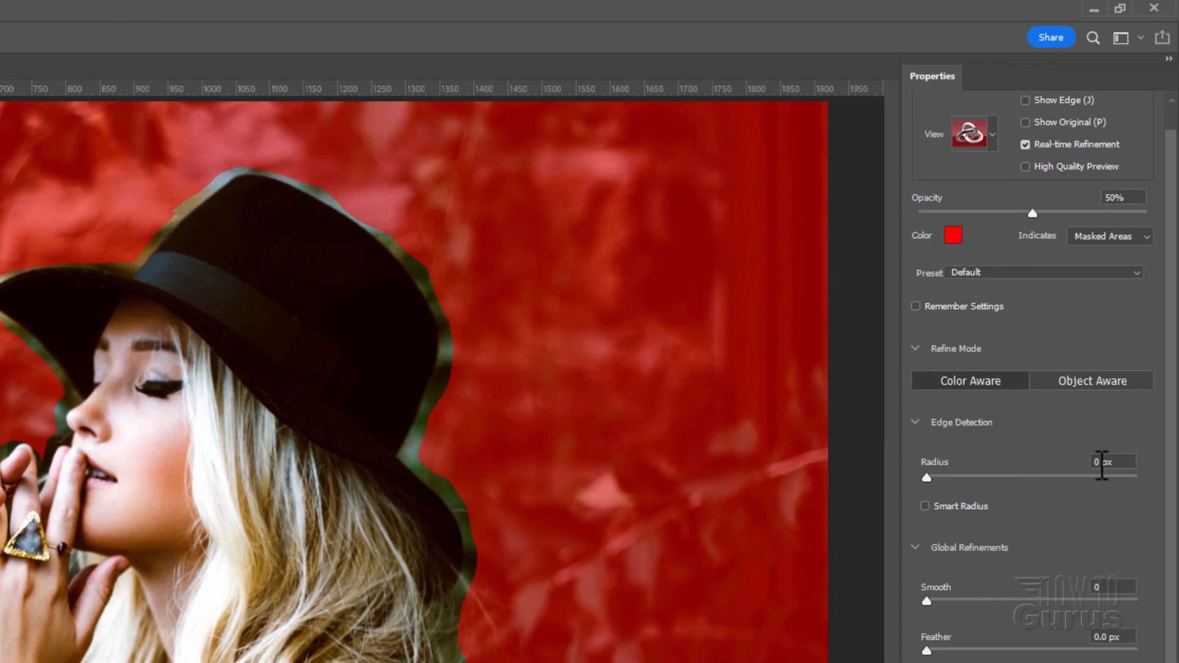
pyautogui.write('1')
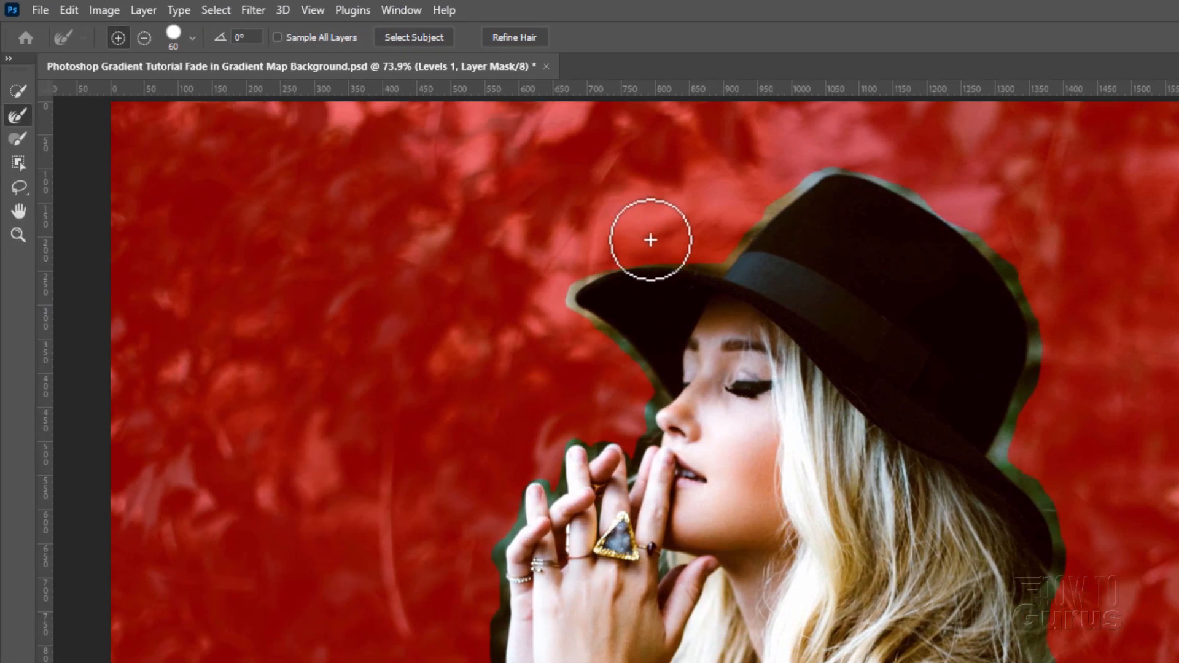
# Refine the selection edge by brushing along the hat, face, hands, arm, hair and shoulder outline.
pyautogui.moveTo(650, 239)
pyautogui.mouseDown()
pyautogui.moveTo(564, 293)
pyautogui.moveTo(658, 397)
pyautogui.moveTo(640, 410)
pyautogui.moveTo(648, 429)
pyautogui.moveTo(634, 469)
pyautogui.moveTo(633, 437)
pyautogui.moveTo(607, 428)
pyautogui.moveTo(593, 445)
pyautogui.moveTo(560, 434)
pyautogui.moveTo(550, 487)
pyautogui.moveTo(552, 442)
pyautogui.moveTo(527, 452)
pyautogui.moveTo(492, 576)
pyautogui.moveTo(463, 590)
pyautogui.moveTo(477, 627)
pyautogui.moveTo(488, 589)
pyautogui.mouseUp()
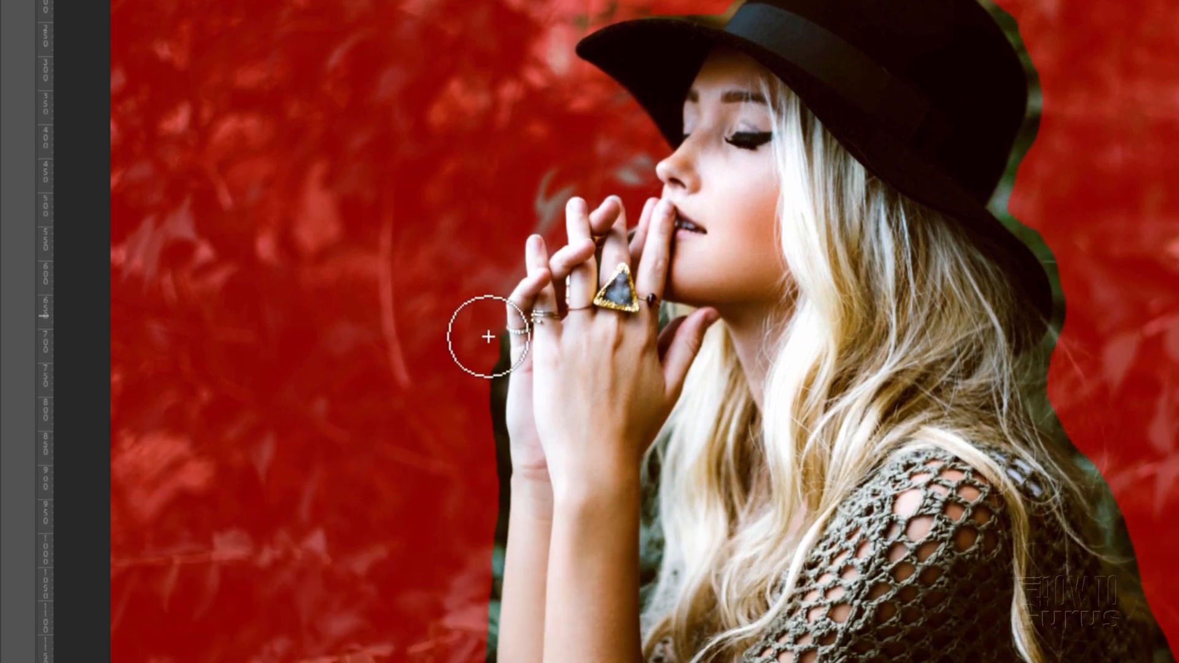
pyautogui.moveTo(488, 337); pyautogui.dragTo(501, 530)
pyautogui.moveTo(501, 447)
pyautogui.mouseDown()
pyautogui.moveTo(485, 503)
pyautogui.moveTo(490, 467)
pyautogui.moveTo(479, 479)
pyautogui.moveTo(493, 515)
pyautogui.moveTo(482, 639)
pyautogui.mouseUp()
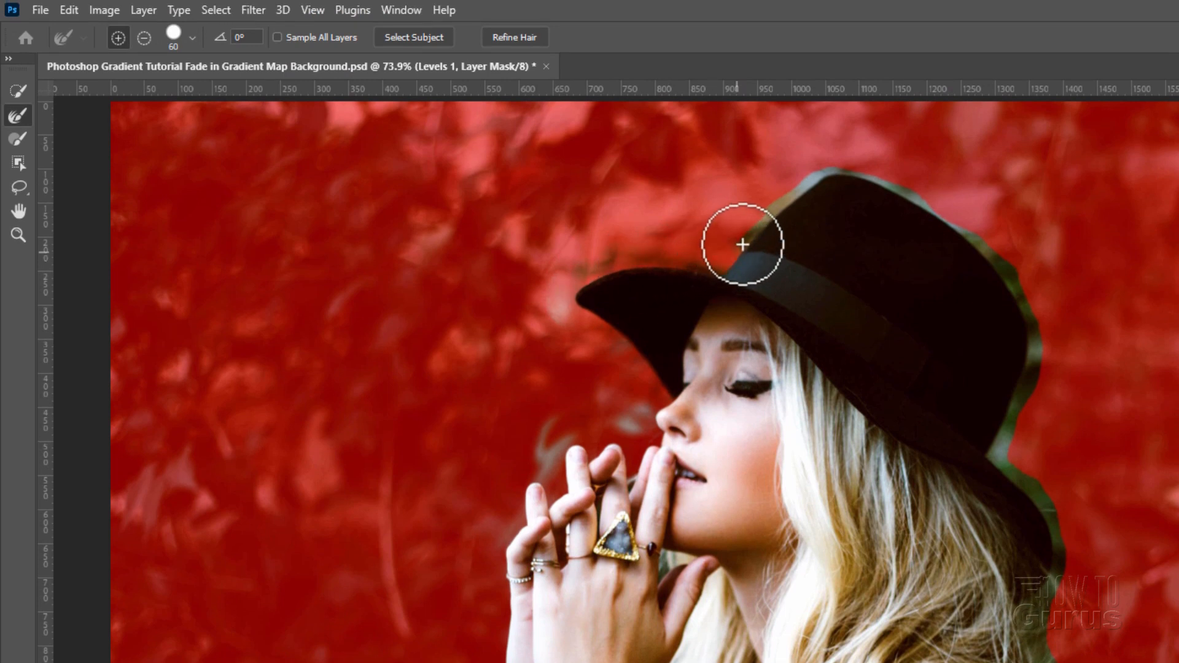
pyautogui.moveTo(743, 244)
pyautogui.mouseDown()
pyautogui.moveTo(790, 190)
pyautogui.moveTo(784, 179)
pyautogui.moveTo(819, 163)
pyautogui.moveTo(883, 169)
pyautogui.moveTo(1003, 252)
pyautogui.moveTo(1042, 356)
pyautogui.moveTo(1013, 421)
pyautogui.moveTo(1066, 532)
pyautogui.moveTo(1060, 588)
pyautogui.mouseUp()
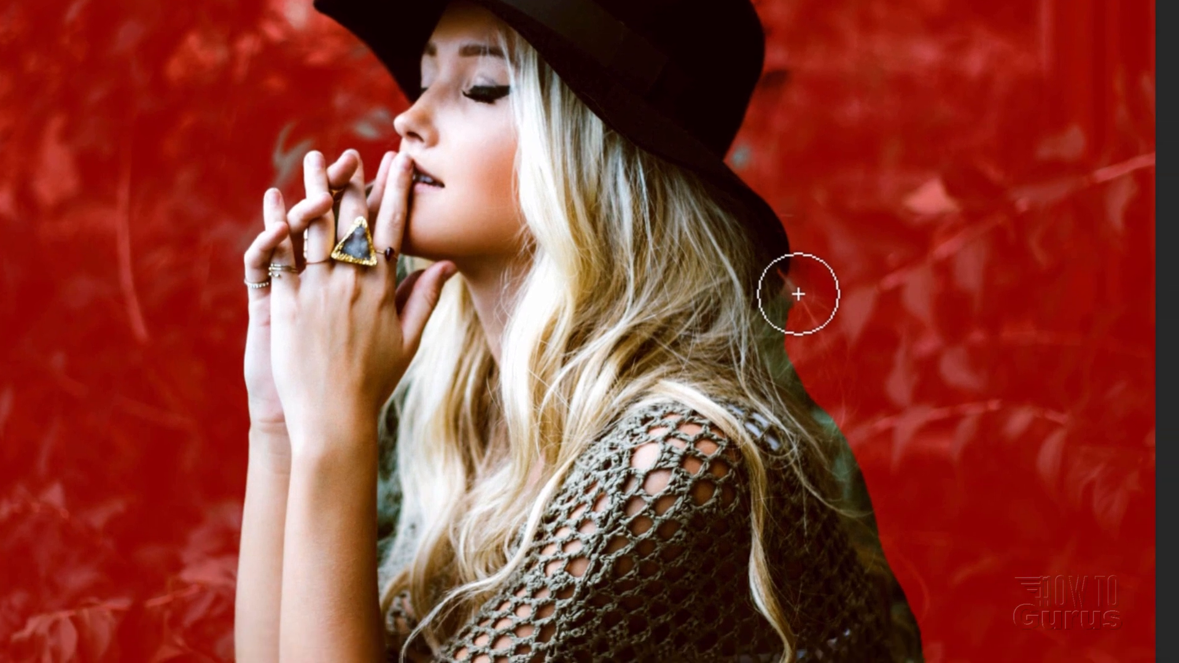
pyautogui.moveTo(798, 295)
pyautogui.mouseDown()
pyautogui.moveTo(775, 318)
pyautogui.moveTo(818, 416)
pyautogui.mouseUp()
pyautogui.moveTo(747, 312)
pyautogui.mouseDown()
pyautogui.moveTo(759, 357)
pyautogui.moveTo(821, 431)
pyautogui.moveTo(835, 490)
pyautogui.moveTo(907, 418)
pyautogui.moveTo(831, 399)
pyautogui.moveTo(834, 508)
pyautogui.moveTo(858, 533)
pyautogui.moveTo(885, 474)
pyautogui.mouseUp()
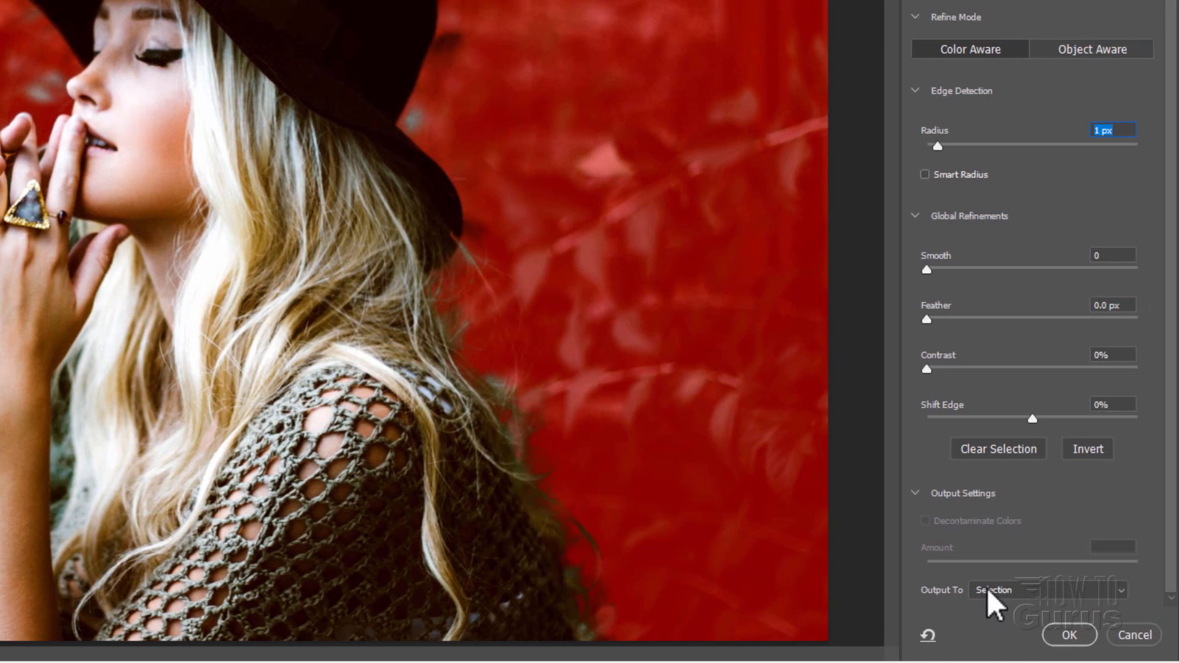
# Output the refined selection as a layer mask and move that mask from the Levels 1 layer to the Background copy layer.
pyautogui.click(987, 588)
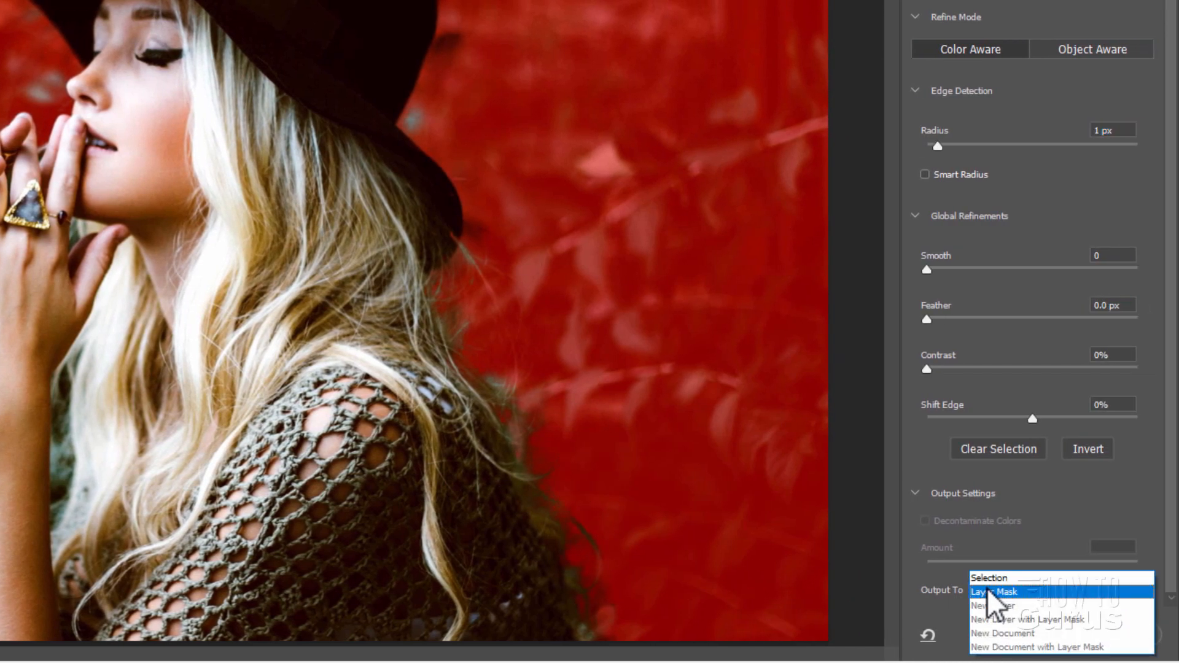
pyautogui.click(1038, 591)
pyautogui.click(1071, 635)
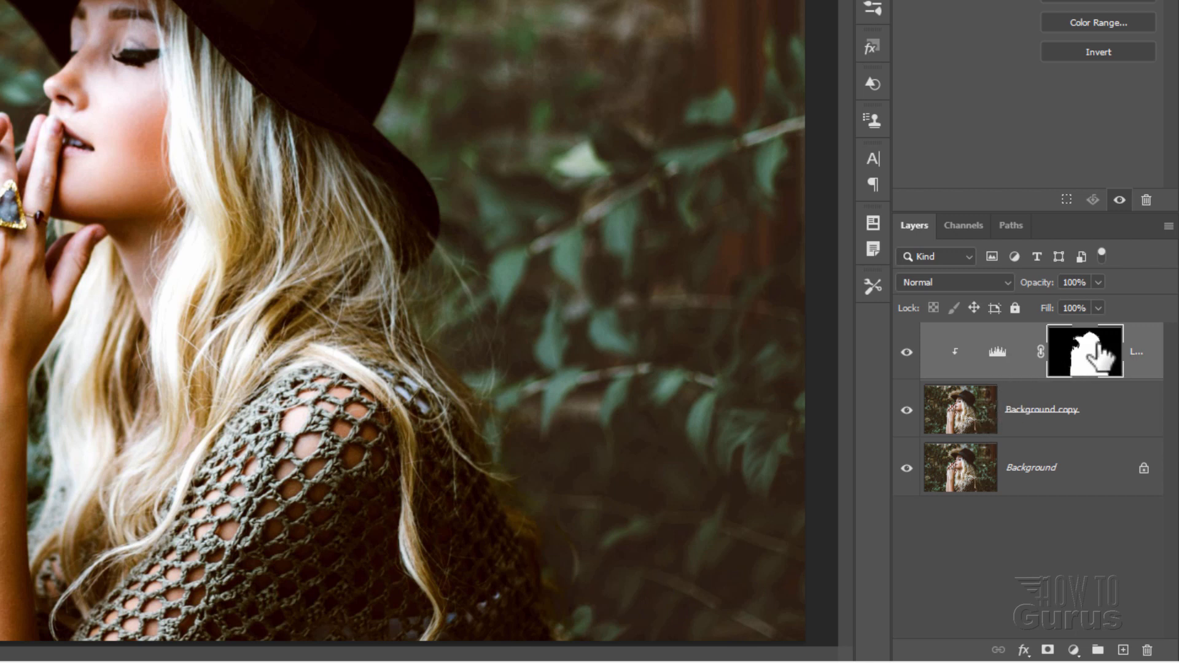
pyautogui.moveTo(1103, 359); pyautogui.dragTo(1080, 402)
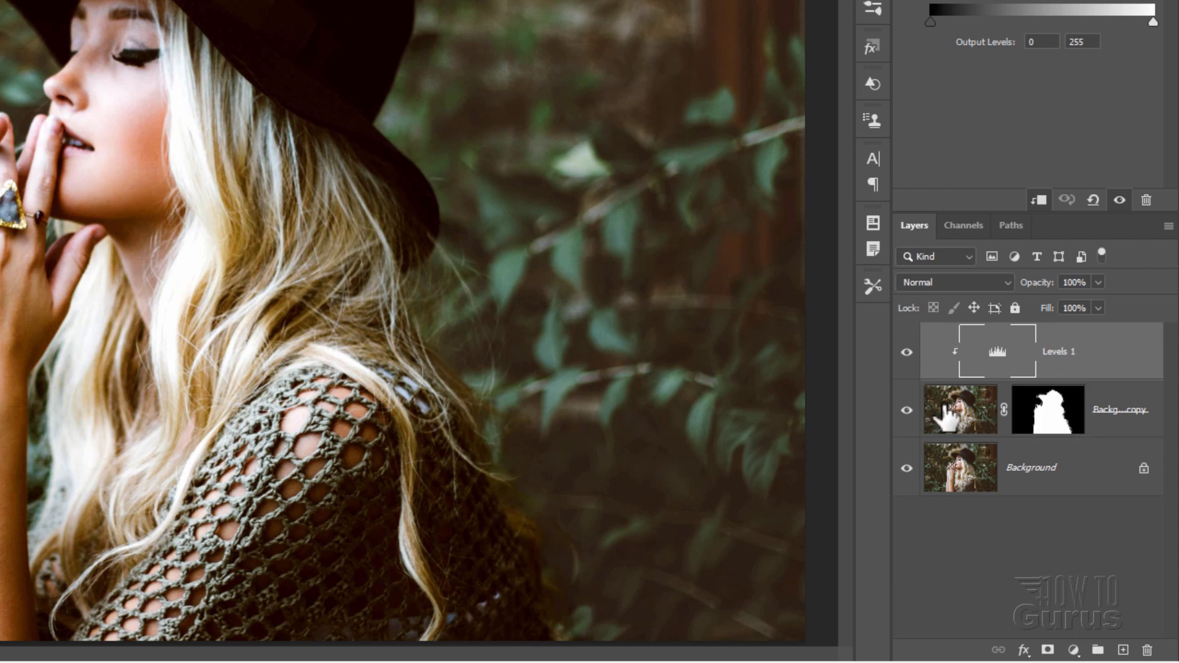
# Display the Background copy layer's mask on the canvas and set the Brush hardness to 52% at 45 px.
pyautogui.keyDown('alt'); pyautogui.click(1054, 429); pyautogui.keyUp('alt')
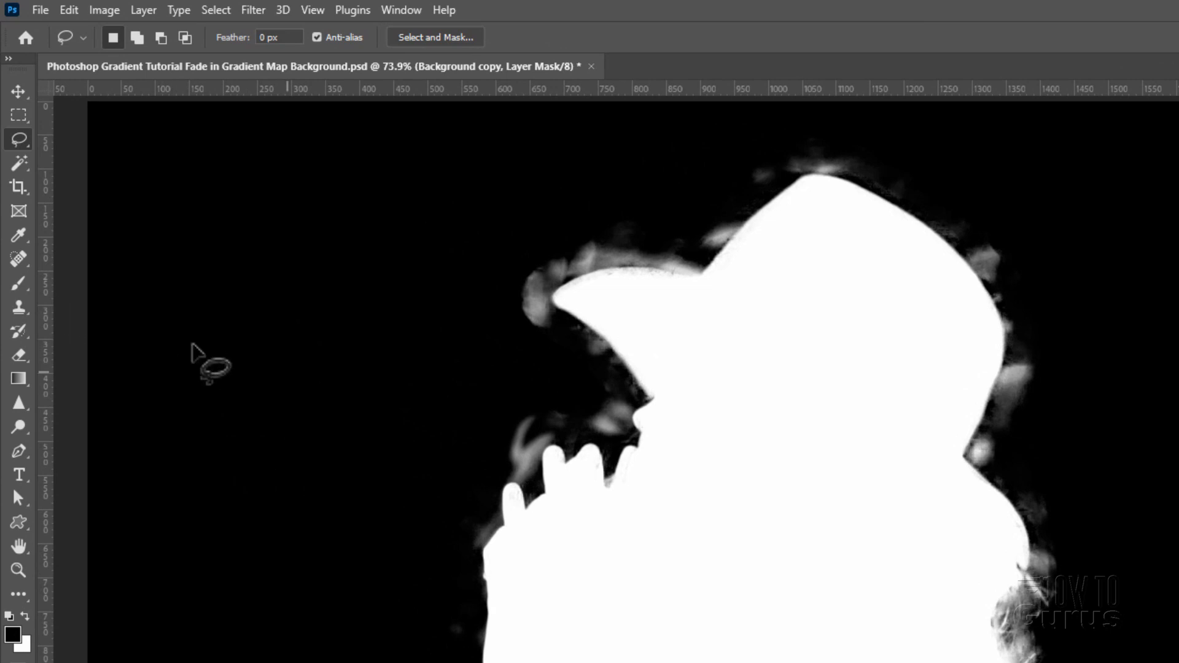
pyautogui.click(20, 285)
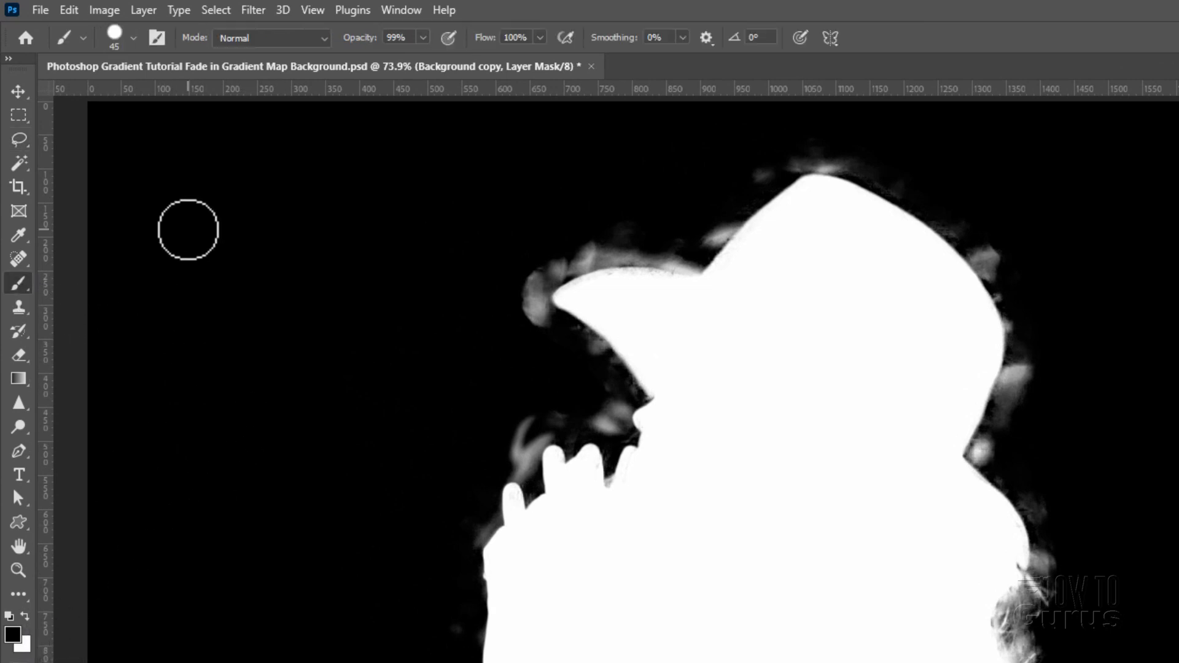
pyautogui.click(133, 38)
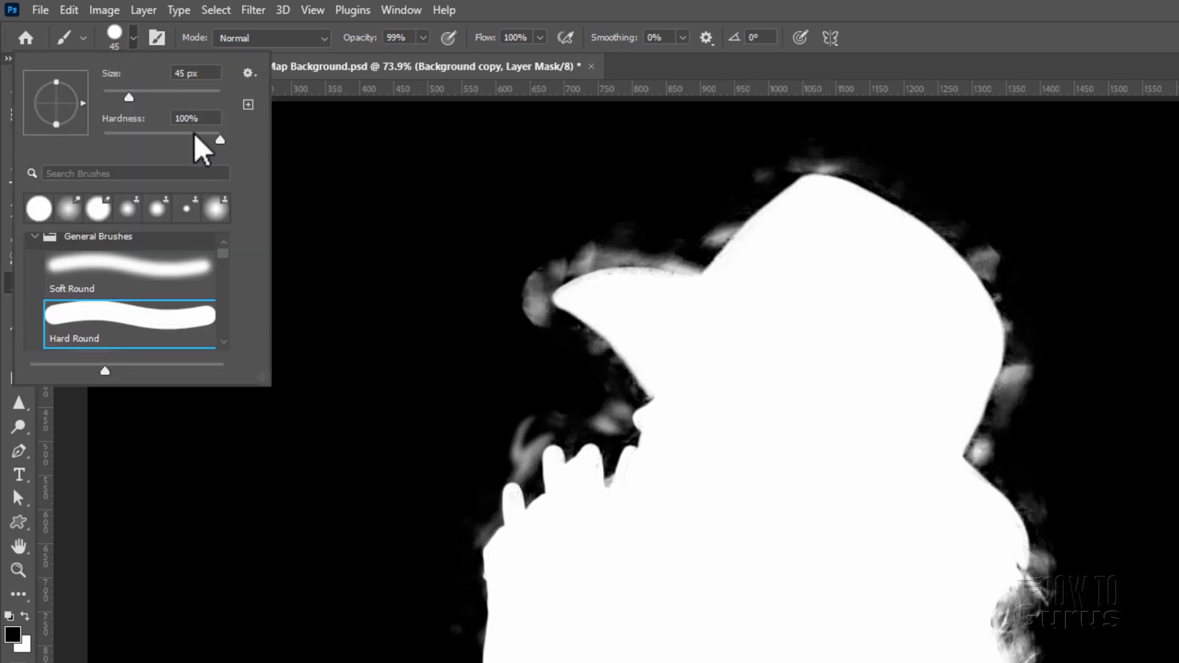
pyautogui.moveTo(204, 144); pyautogui.dragTo(164, 138)
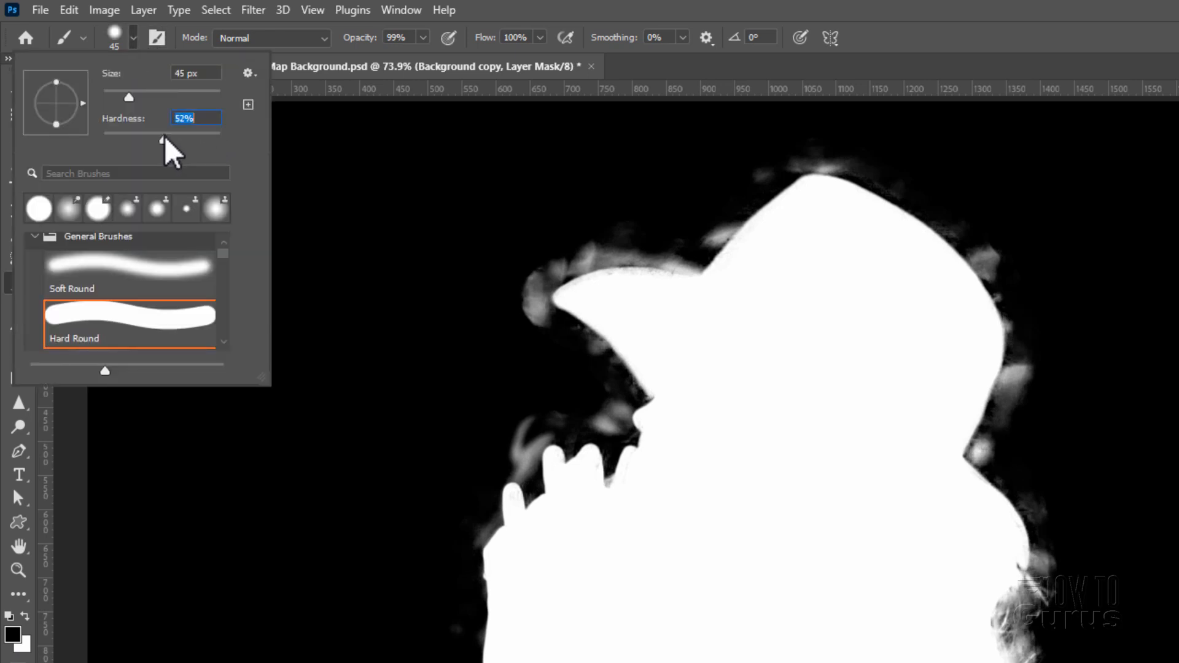
pyautogui.click(133, 38)
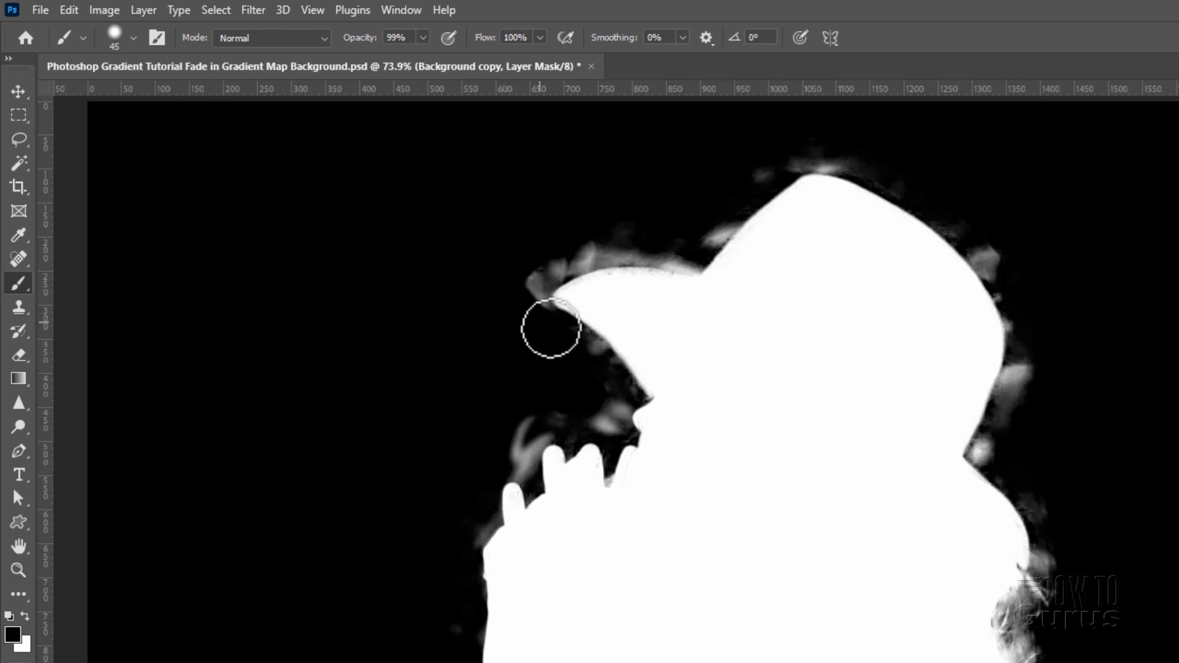
# Paint black over the gray remnants around the hat, hands, arm, hair and shoulder in the mask, and return to the normal image view.
pyautogui.moveTo(588, 350)
pyautogui.mouseDown()
pyautogui.moveTo(621, 389)
pyautogui.moveTo(616, 422)
pyautogui.moveTo(556, 420)
pyautogui.moveTo(523, 447)
pyautogui.moveTo(523, 464)
pyautogui.moveTo(526, 418)
pyautogui.moveTo(507, 438)
pyautogui.moveTo(453, 577)
pyautogui.mouseUp()
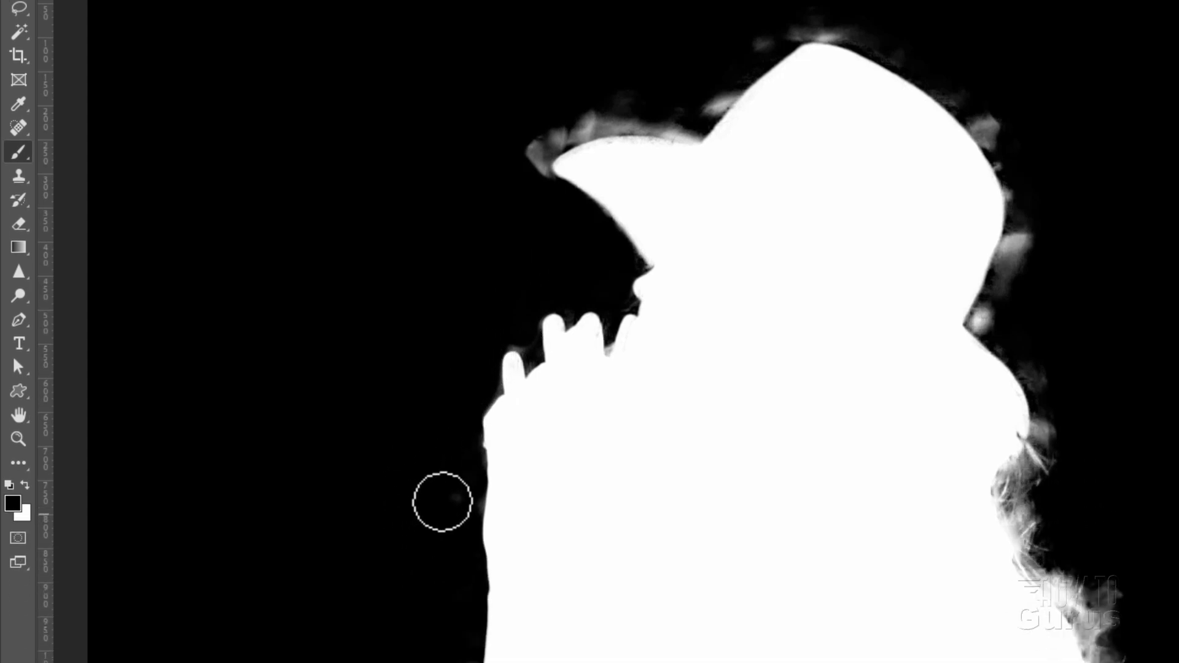
pyautogui.moveTo(442, 502)
pyautogui.mouseDown()
pyautogui.moveTo(466, 501)
pyautogui.moveTo(453, 542)
pyautogui.moveTo(467, 601)
pyautogui.mouseUp()
pyautogui.moveTo(466, 401)
pyautogui.mouseDown()
pyautogui.moveTo(459, 521)
pyautogui.moveTo(417, 555)
pyautogui.moveTo(444, 479)
pyautogui.moveTo(450, 618)
pyautogui.mouseUp()
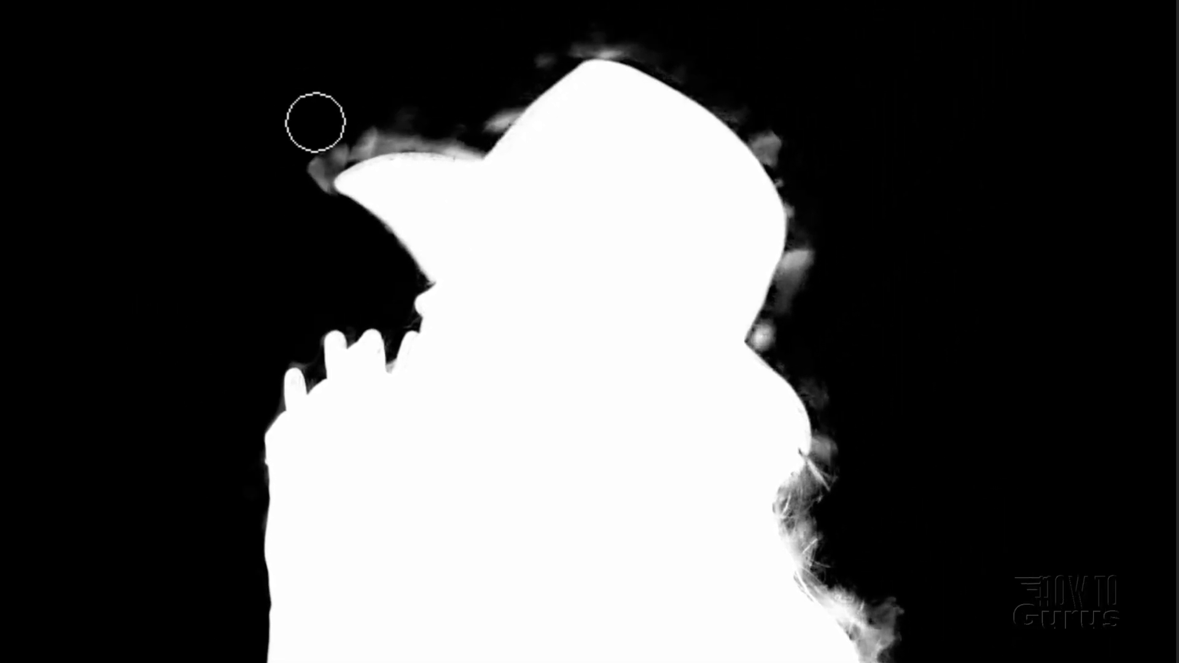
pyautogui.moveTo(315, 122)
pyautogui.mouseDown()
pyautogui.moveTo(307, 188)
pyautogui.moveTo(318, 199)
pyautogui.moveTo(310, 181)
pyautogui.moveTo(348, 145)
pyautogui.moveTo(412, 133)
pyautogui.moveTo(472, 144)
pyautogui.moveTo(438, 117)
pyautogui.moveTo(405, 114)
pyautogui.moveTo(458, 104)
pyautogui.moveTo(489, 124)
pyautogui.moveTo(538, 63)
pyautogui.moveTo(578, 42)
pyautogui.moveTo(802, 65)
pyautogui.moveTo(653, 51)
pyautogui.moveTo(762, 123)
pyautogui.moveTo(746, 109)
pyautogui.moveTo(803, 190)
pyautogui.moveTo(813, 245)
pyautogui.moveTo(800, 318)
pyautogui.moveTo(802, 255)
pyautogui.moveTo(766, 334)
pyautogui.moveTo(821, 390)
pyautogui.moveTo(841, 450)
pyautogui.moveTo(837, 439)
pyautogui.moveTo(819, 513)
pyautogui.moveTo(809, 518)
pyautogui.moveTo(816, 495)
pyautogui.moveTo(803, 506)
pyautogui.moveTo(821, 584)
pyautogui.moveTo(846, 607)
pyautogui.mouseUp()
pyautogui.moveTo(835, 389)
pyautogui.mouseDown()
pyautogui.moveTo(876, 456)
pyautogui.moveTo(884, 442)
pyautogui.moveTo(856, 371)
pyautogui.mouseUp()
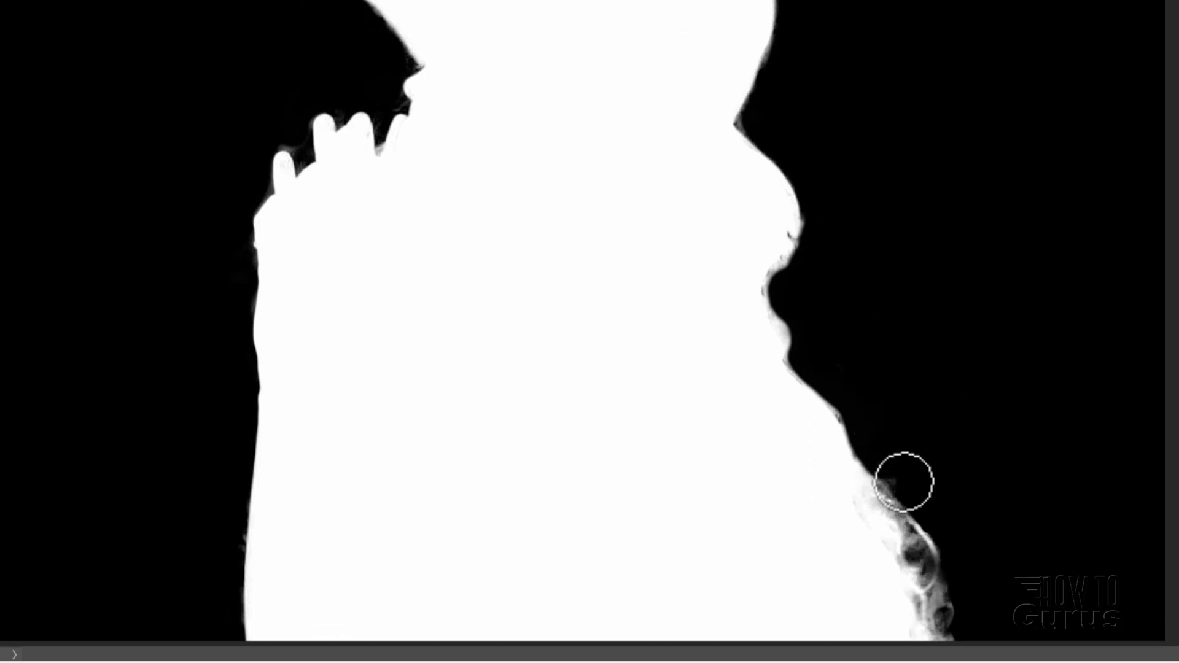
pyautogui.moveTo(888, 463)
pyautogui.mouseDown()
pyautogui.moveTo(890, 487)
pyautogui.moveTo(921, 518)
pyautogui.moveTo(921, 561)
pyautogui.moveTo(939, 592)
pyautogui.mouseUp()
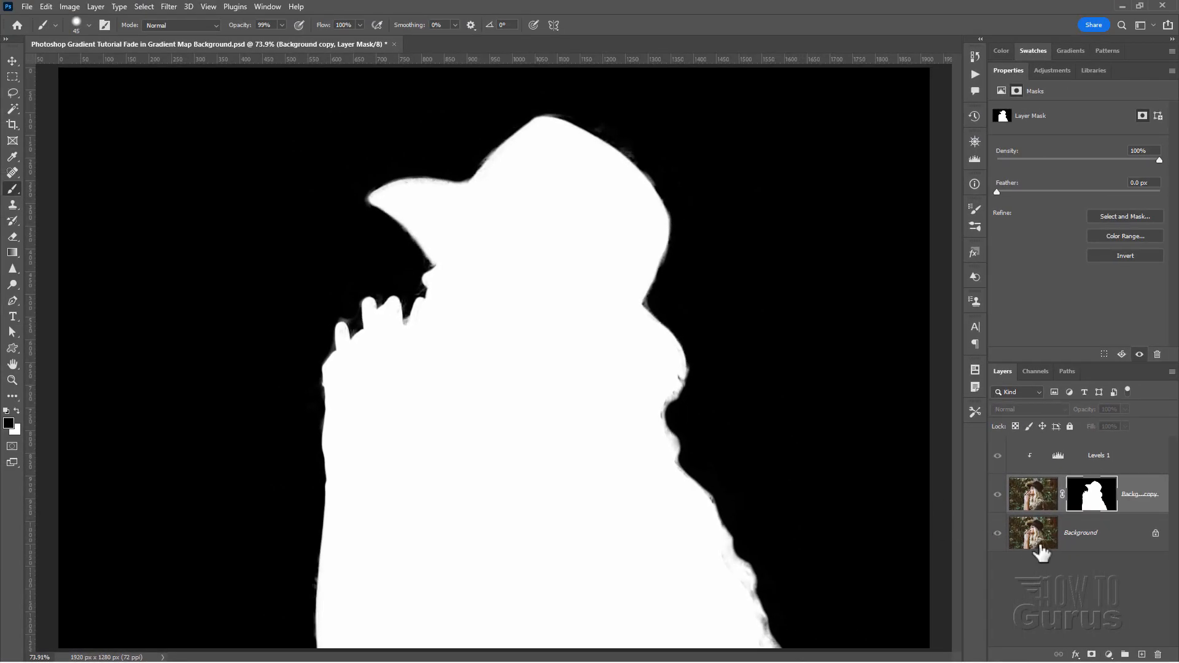
pyautogui.click(1093, 540)
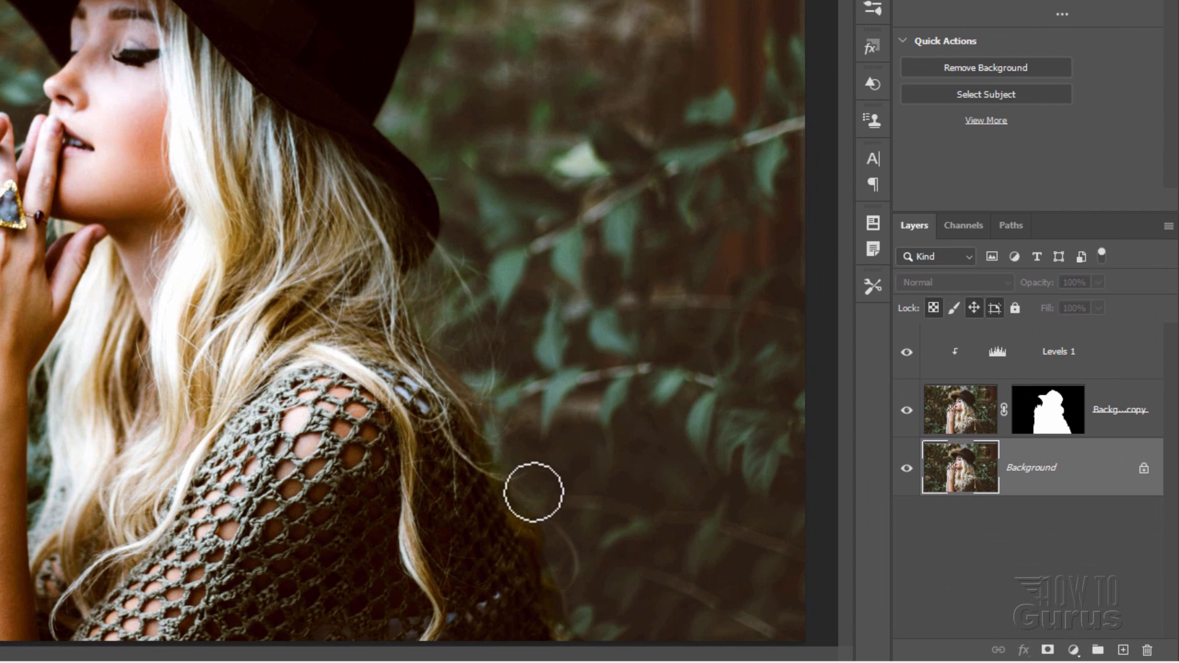
pyautogui.click(1039, 417)
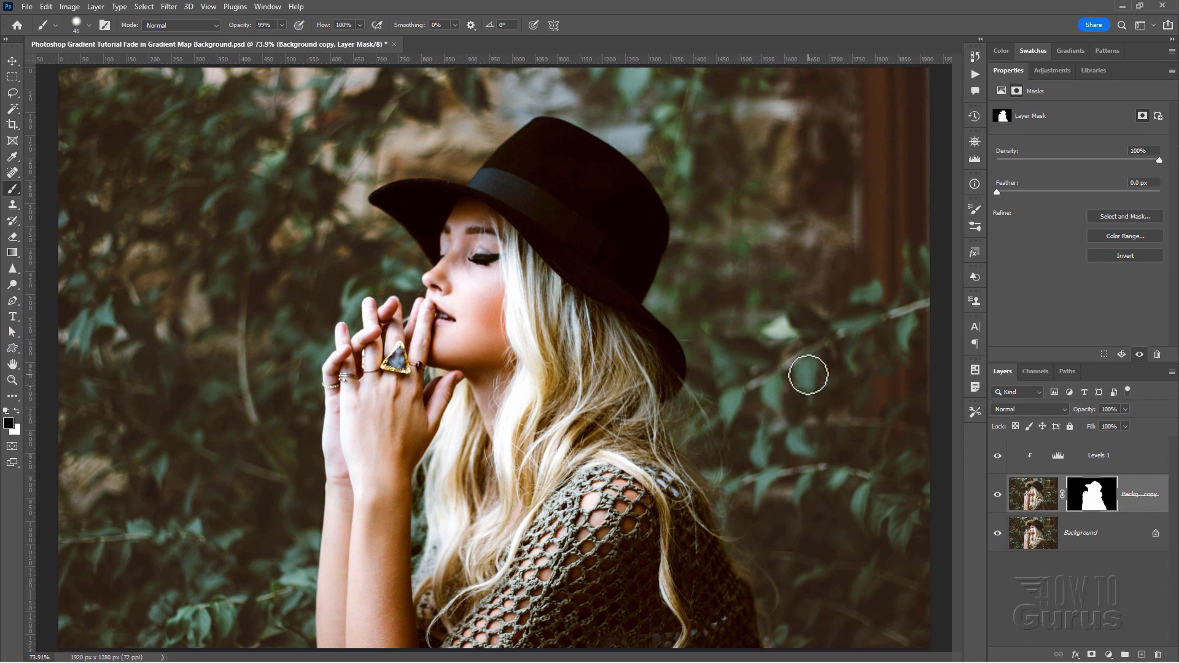
# Hide the Background copy layer and add a Gradient Map adjustment layer with default settings directly above the Background layer.
pyautogui.click(1117, 539)
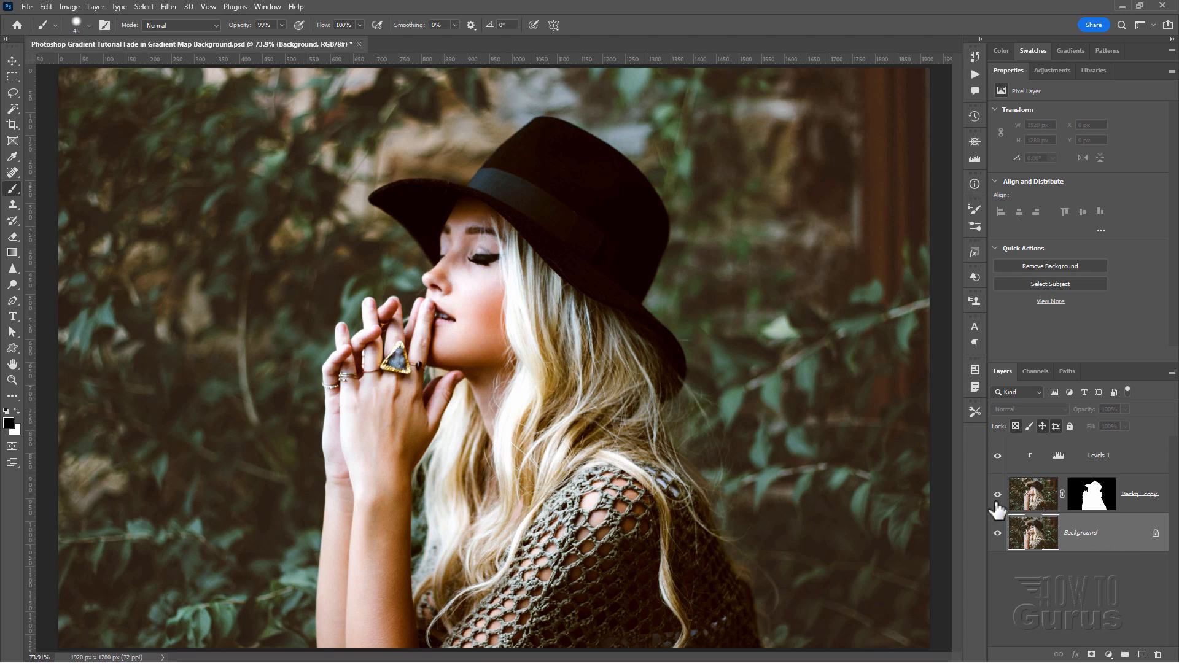
pyautogui.click(997, 495)
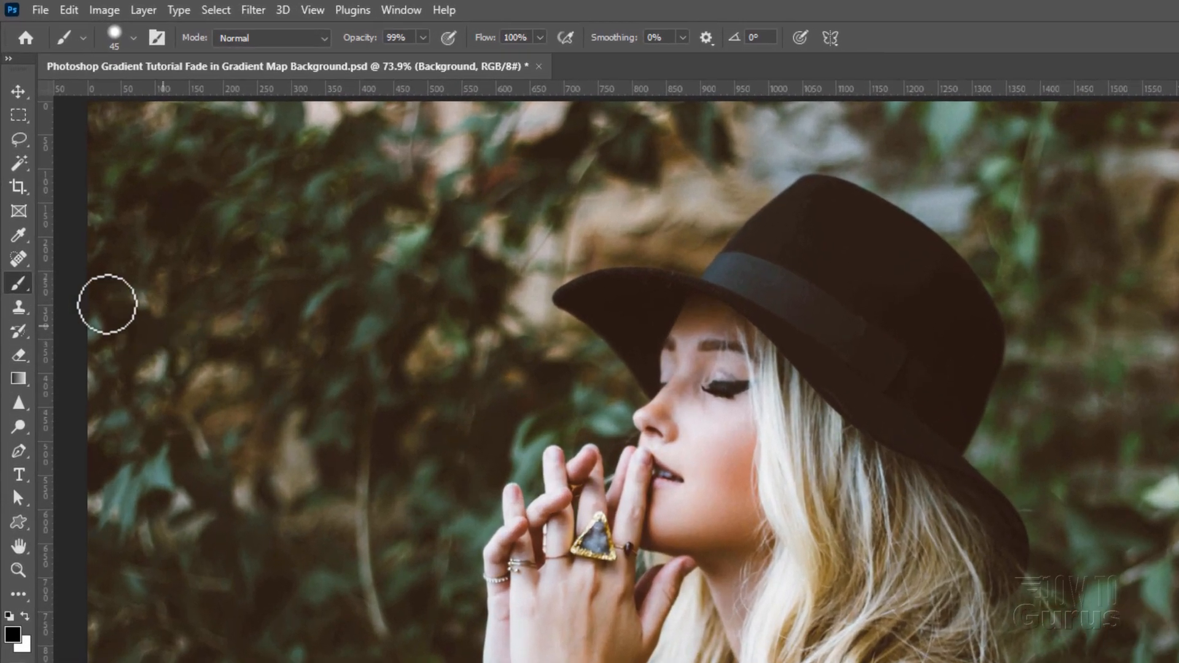
pyautogui.click(144, 10)
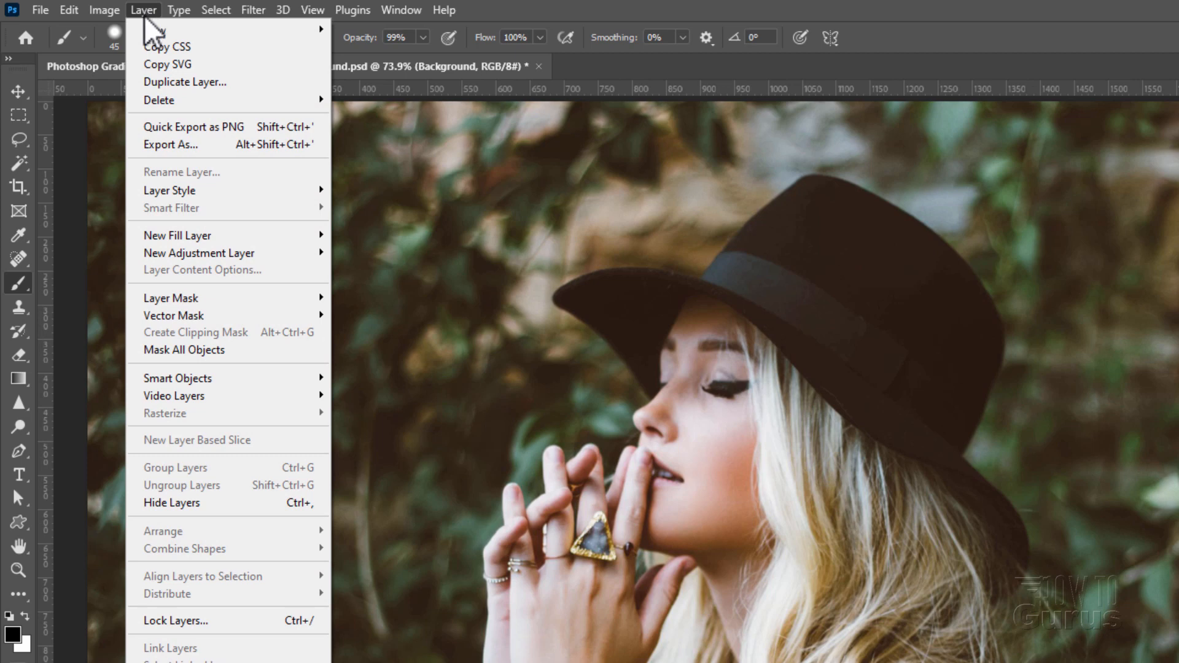
pyautogui.moveTo(254, 263)
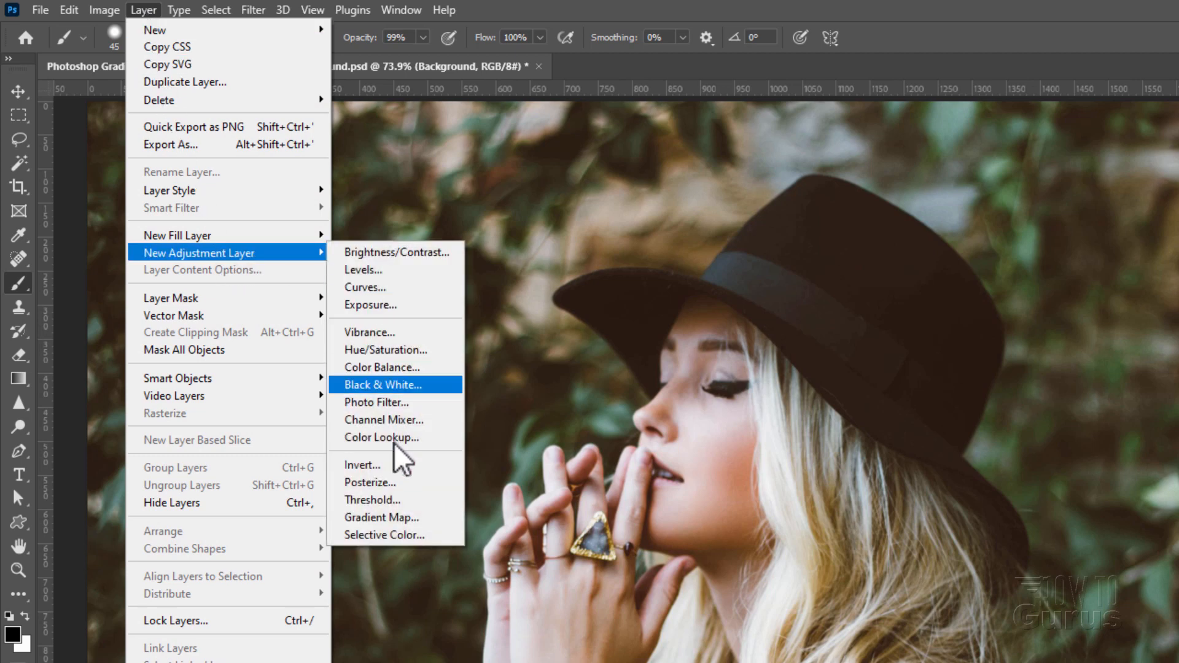
pyautogui.click(393, 520)
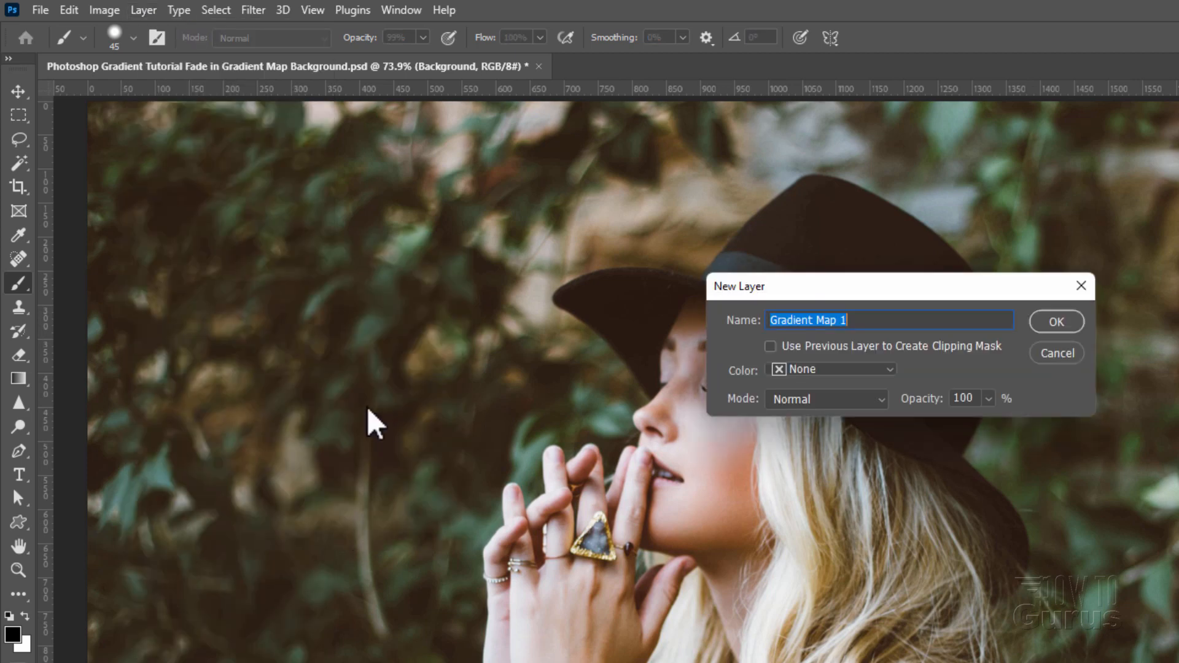
pyautogui.click(1039, 330)
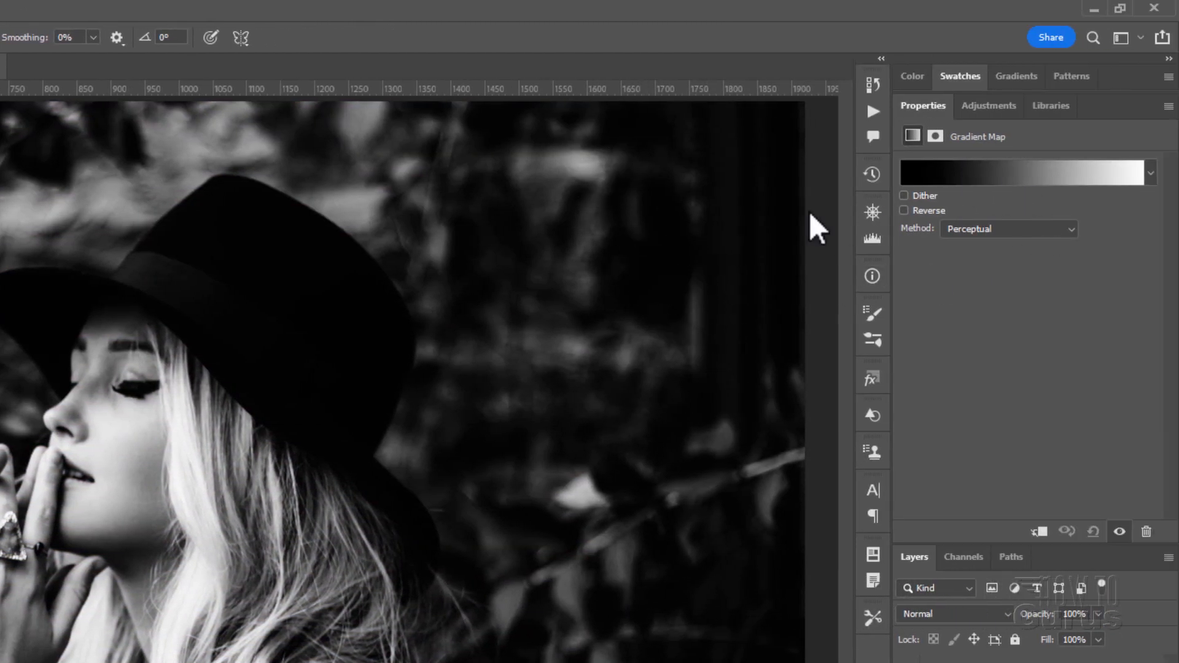
# Examine the Oranges and Greens preset groups in the gradient map's Gradient Editor, leaving the gradient unchanged.
pyautogui.click(1061, 179)
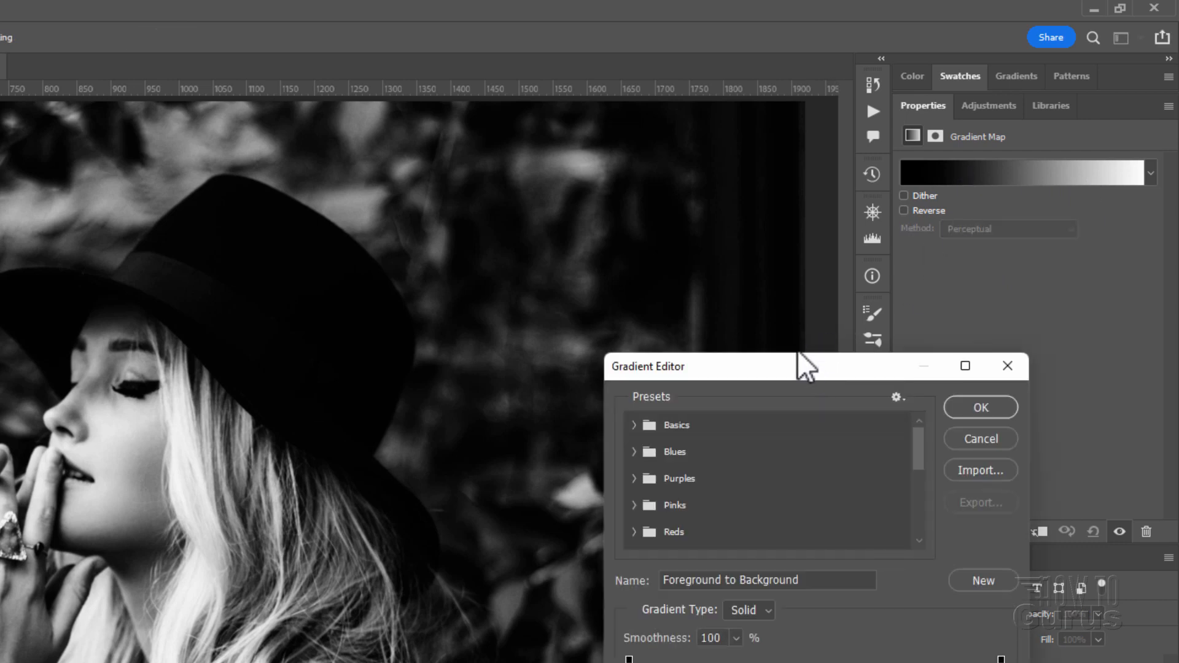
pyautogui.moveTo(805, 367); pyautogui.dragTo(672, 127)
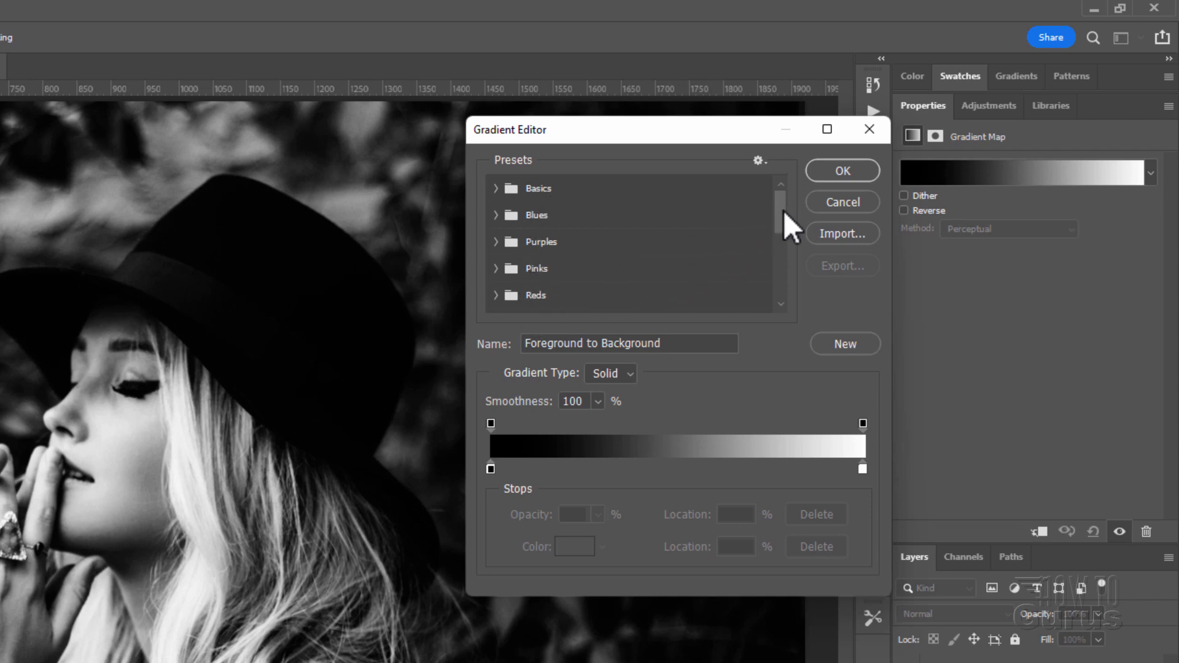
pyautogui.moveTo(784, 212); pyautogui.dragTo(620, 236)
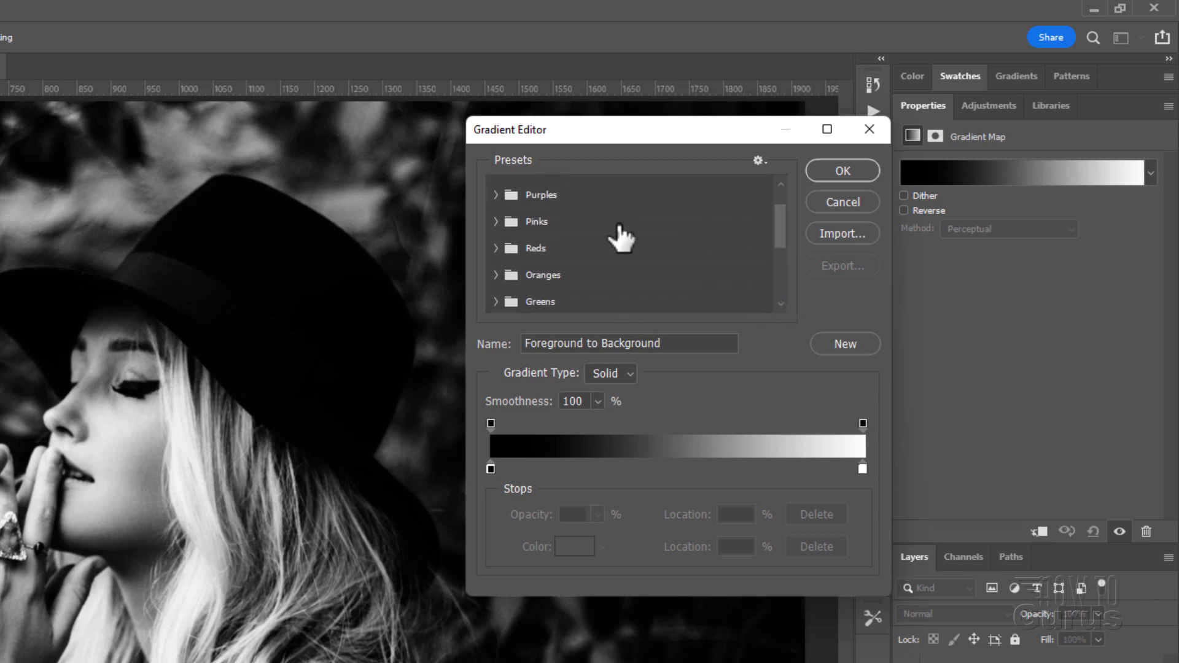
pyautogui.click(507, 277)
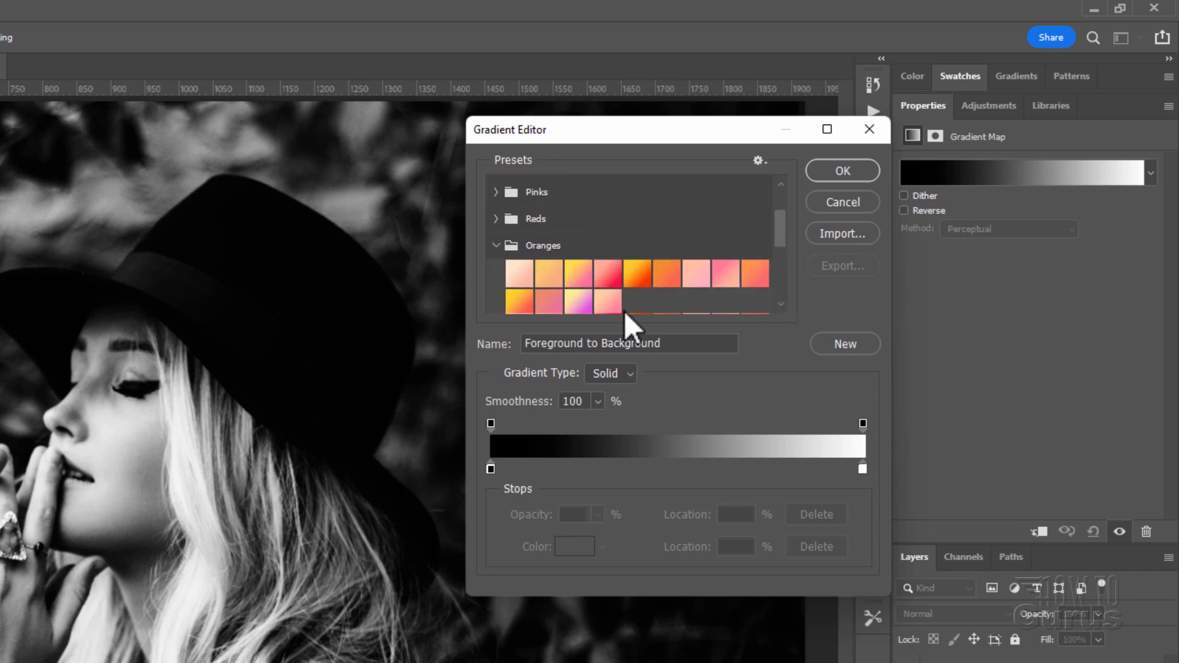
pyautogui.scroll(-2, 558, 301)
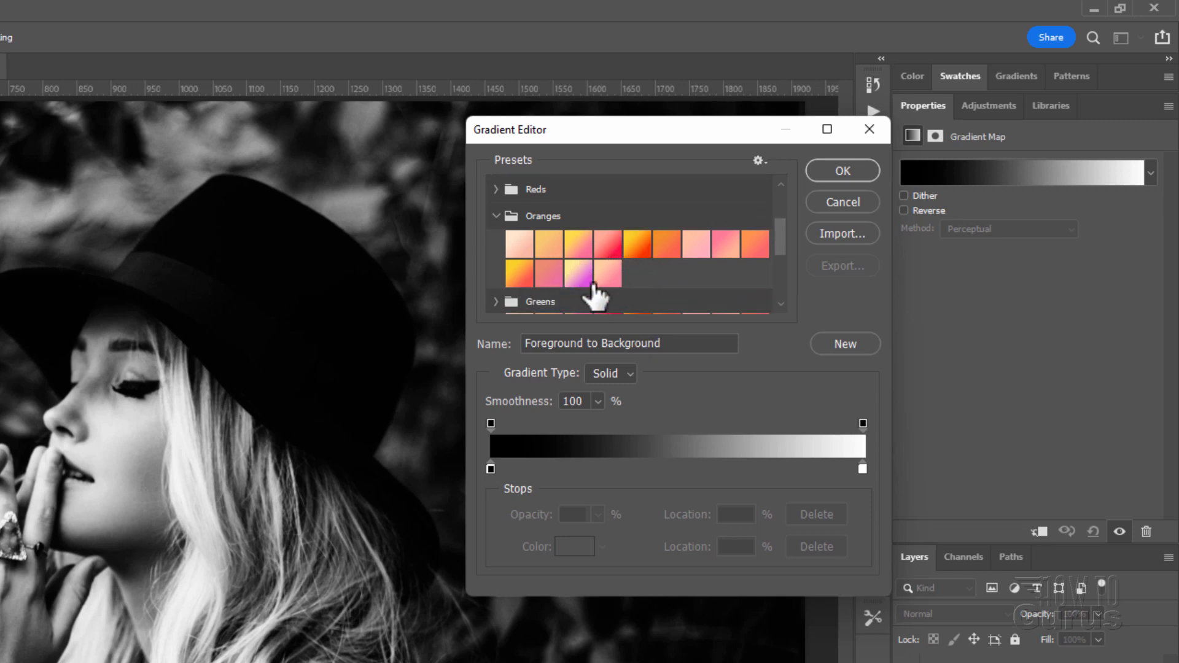
pyautogui.scroll(-1, 700, 283)
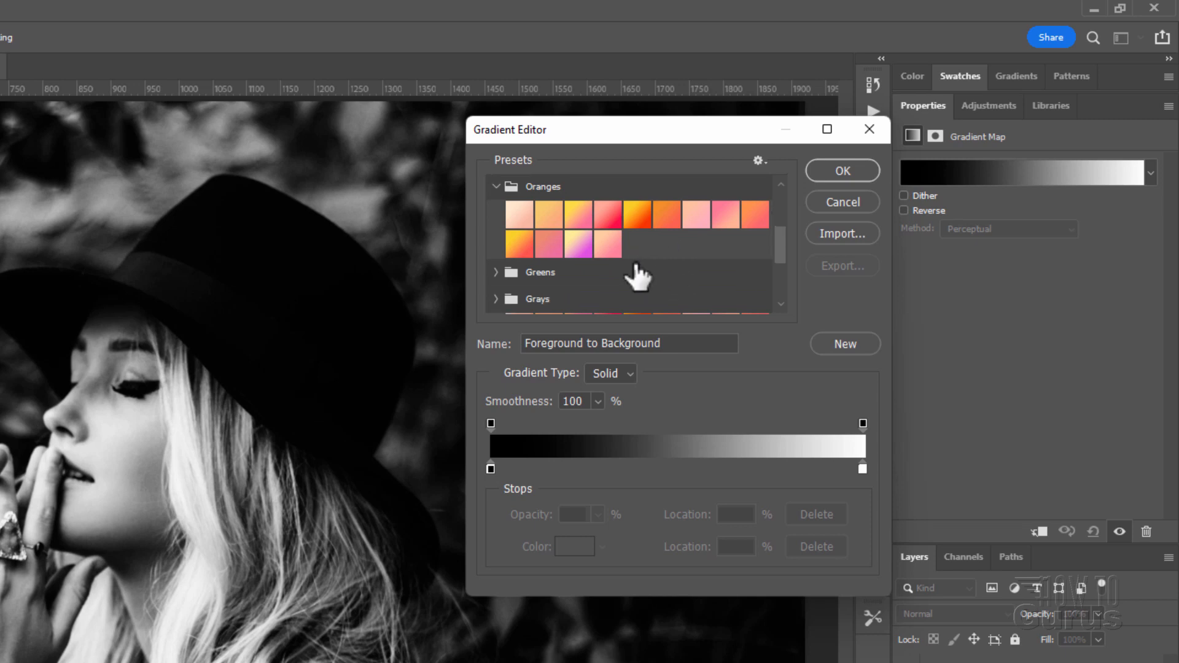
pyautogui.click(515, 273)
pyautogui.scroll(-3, 635, 285)
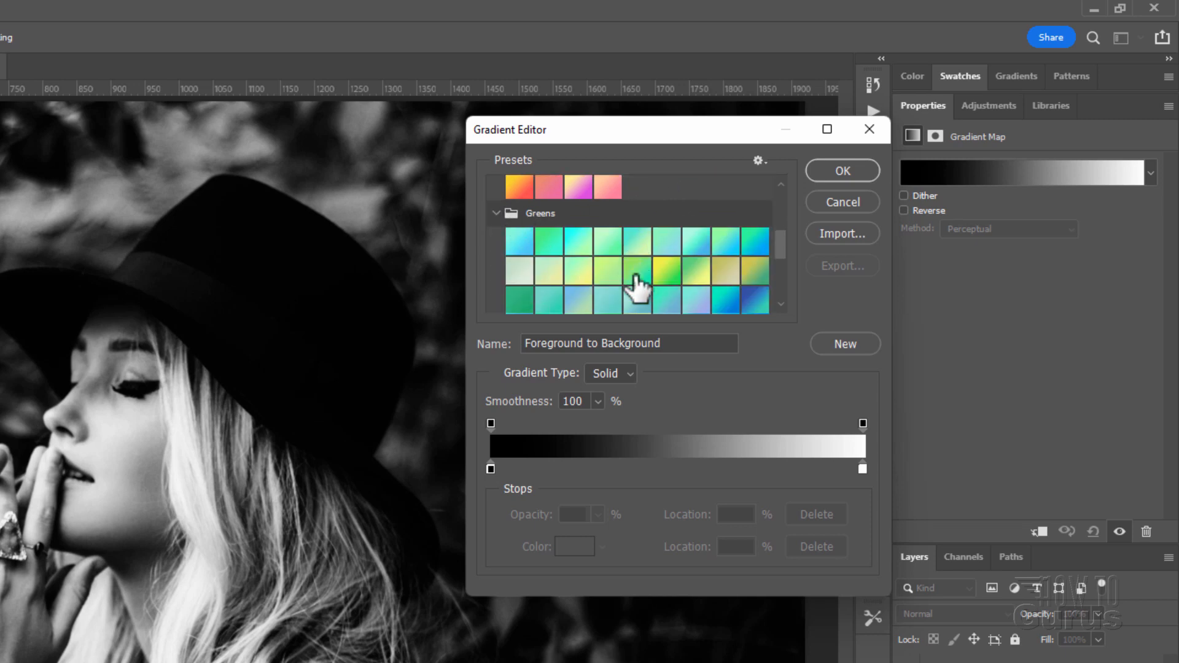
pyautogui.scroll(-2, 640, 270)
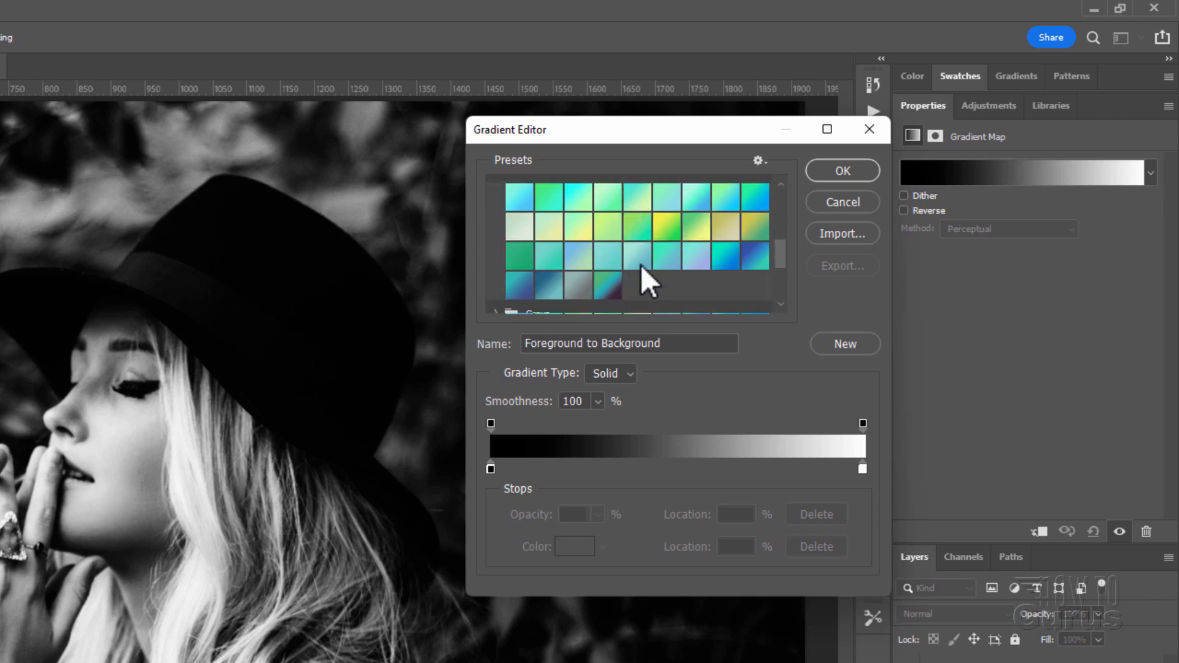
pyautogui.scroll(3, 640, 264)
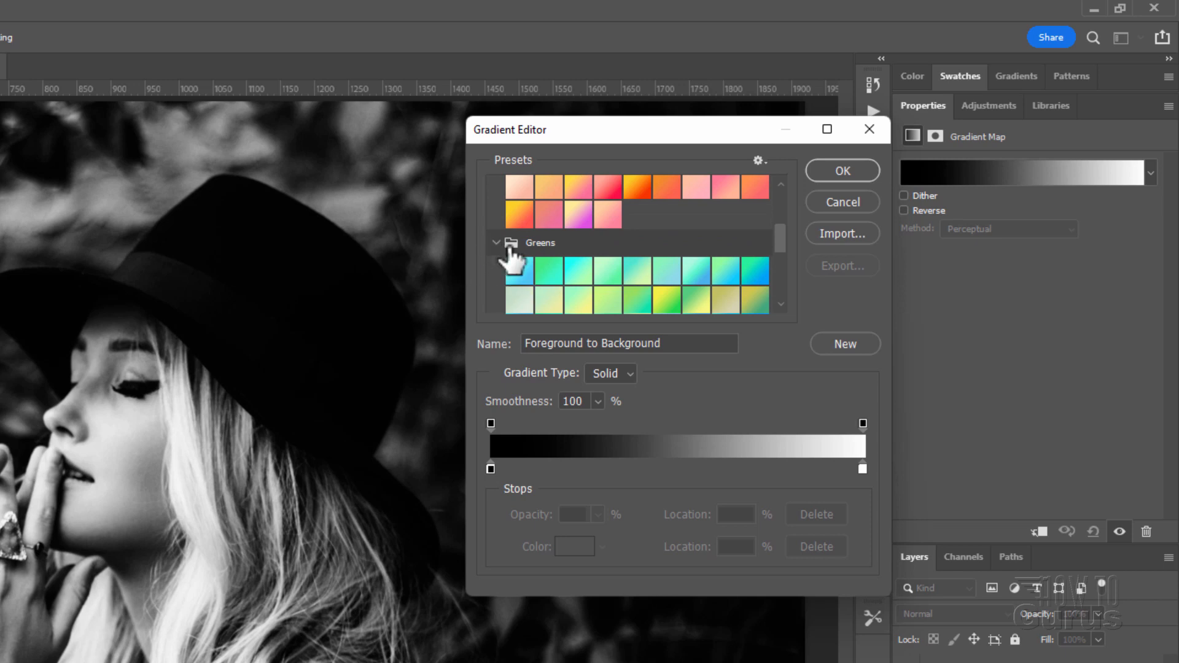
pyautogui.click(509, 249)
pyautogui.scroll(1, 670, 276)
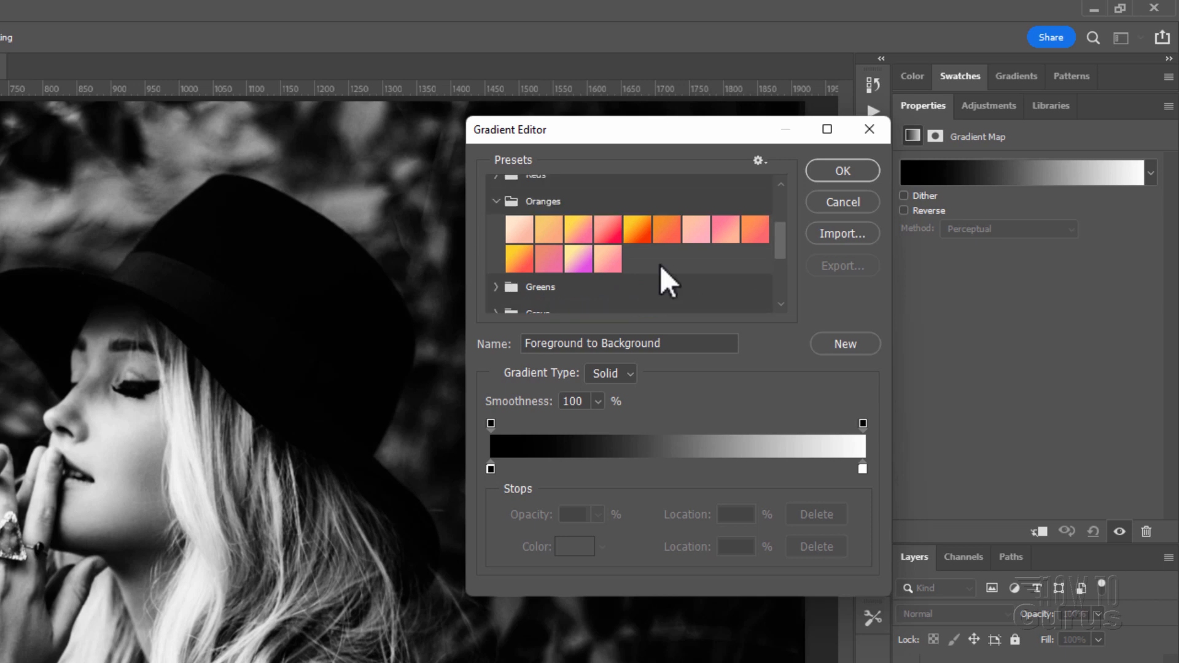
pyautogui.click(496, 202)
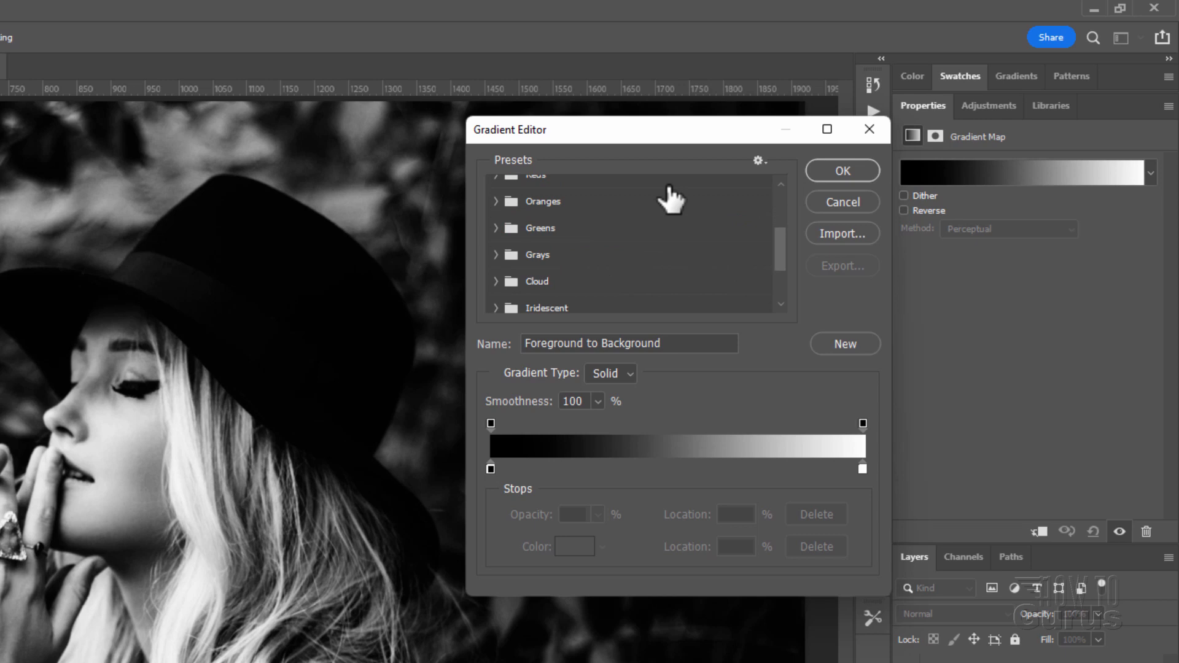
pyautogui.click(845, 205)
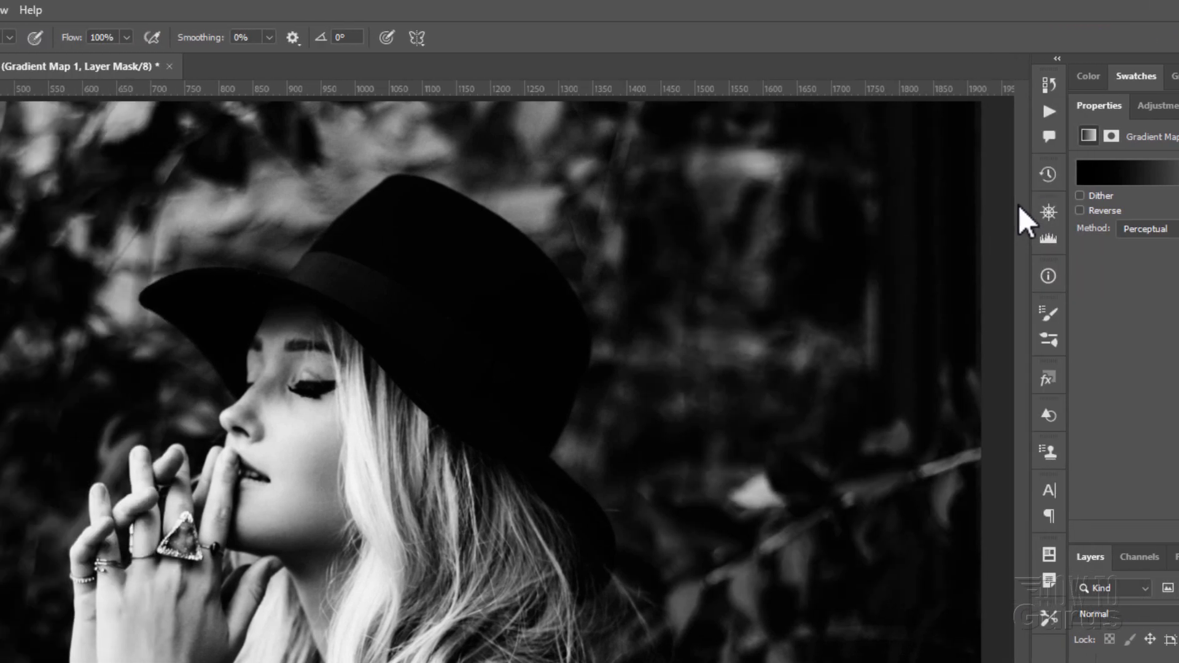
# Show the Gradients panel and look up its Legacy Gradients option without loading the set.
pyautogui.click(213, 11)
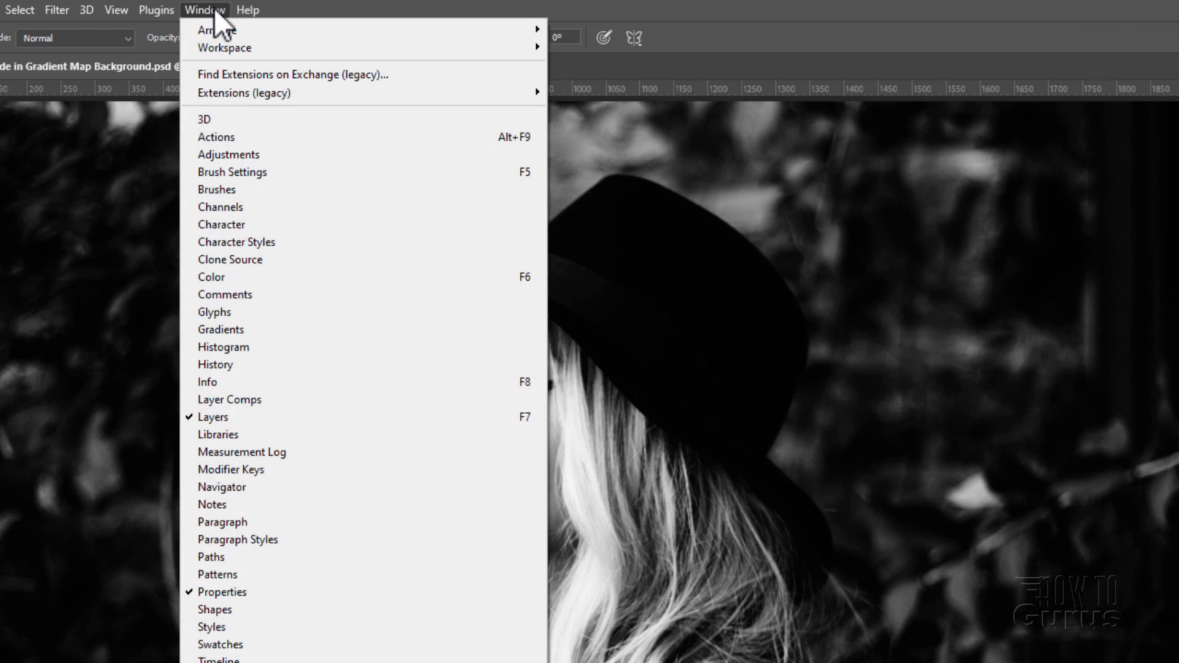
pyautogui.click(234, 329)
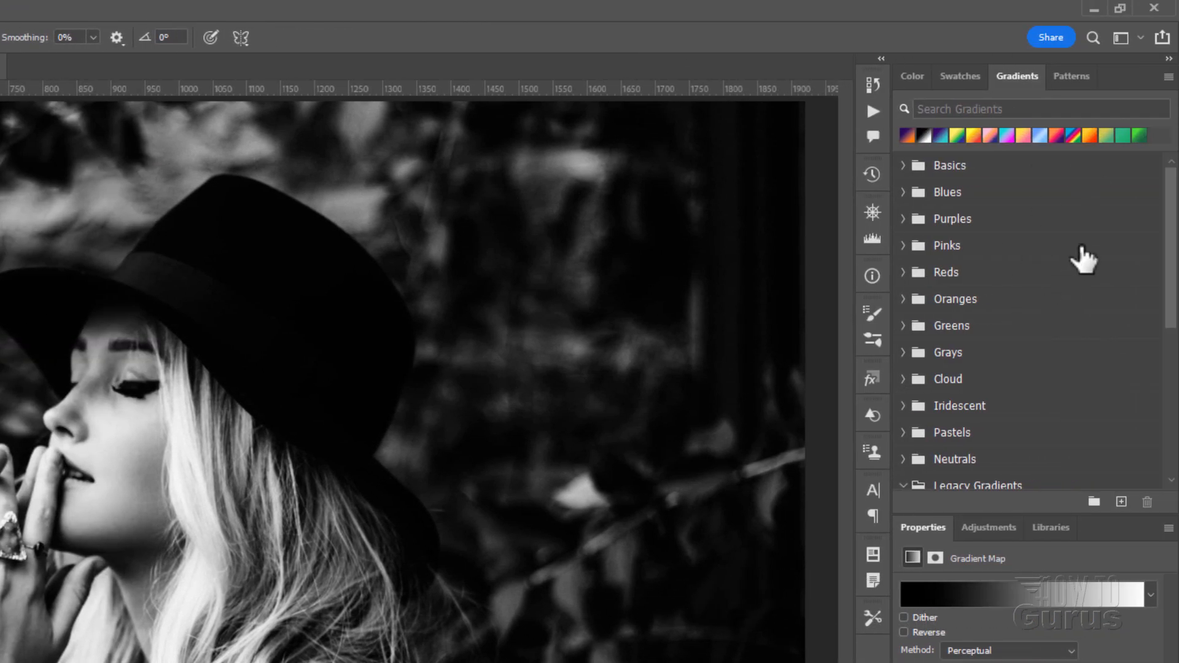
pyautogui.click(1168, 77)
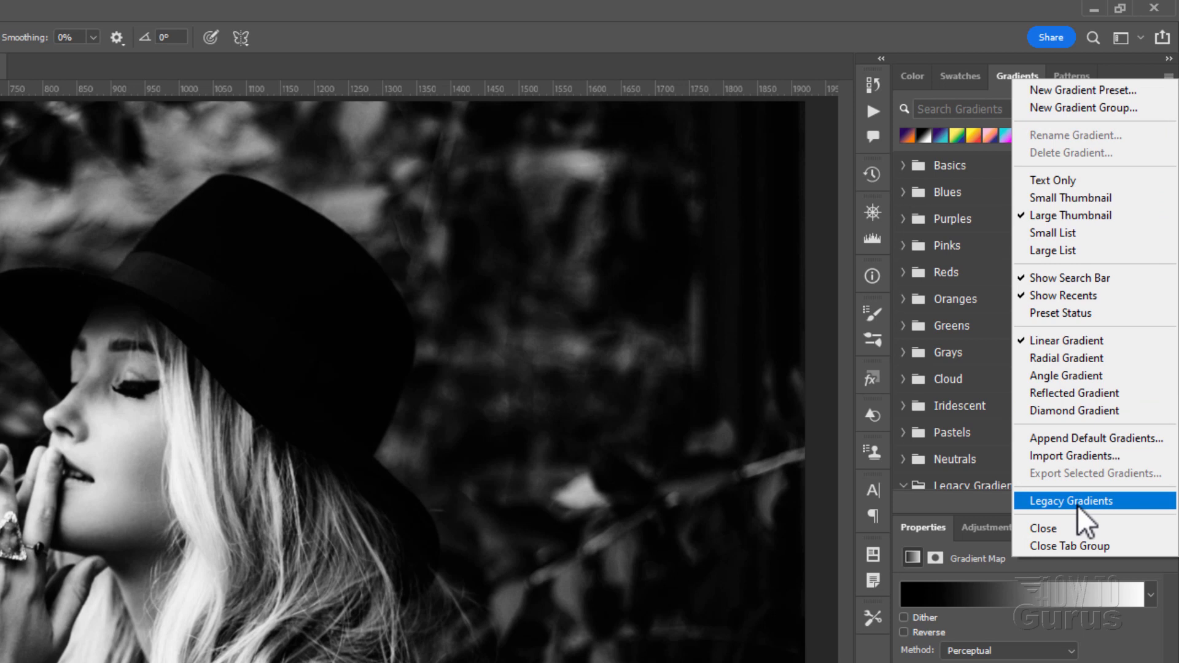
pyautogui.click(831, 459)
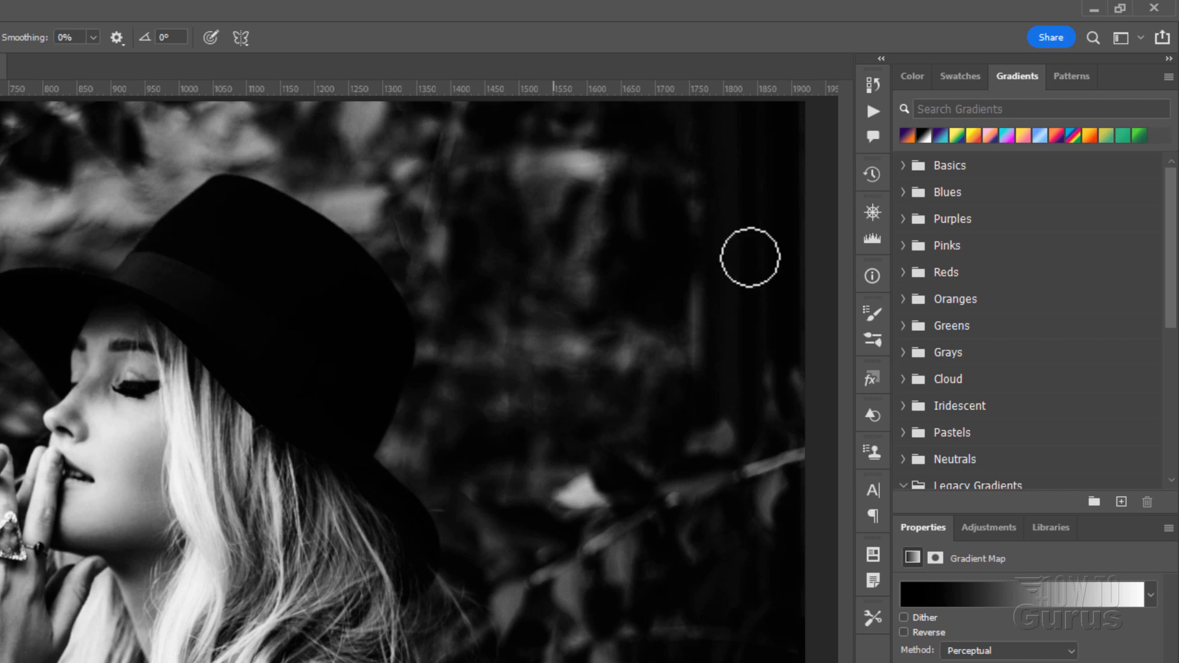
# Collapse the Gradients and Properties panels to make room for the full layer stack.
pyautogui.click(1008, 79)
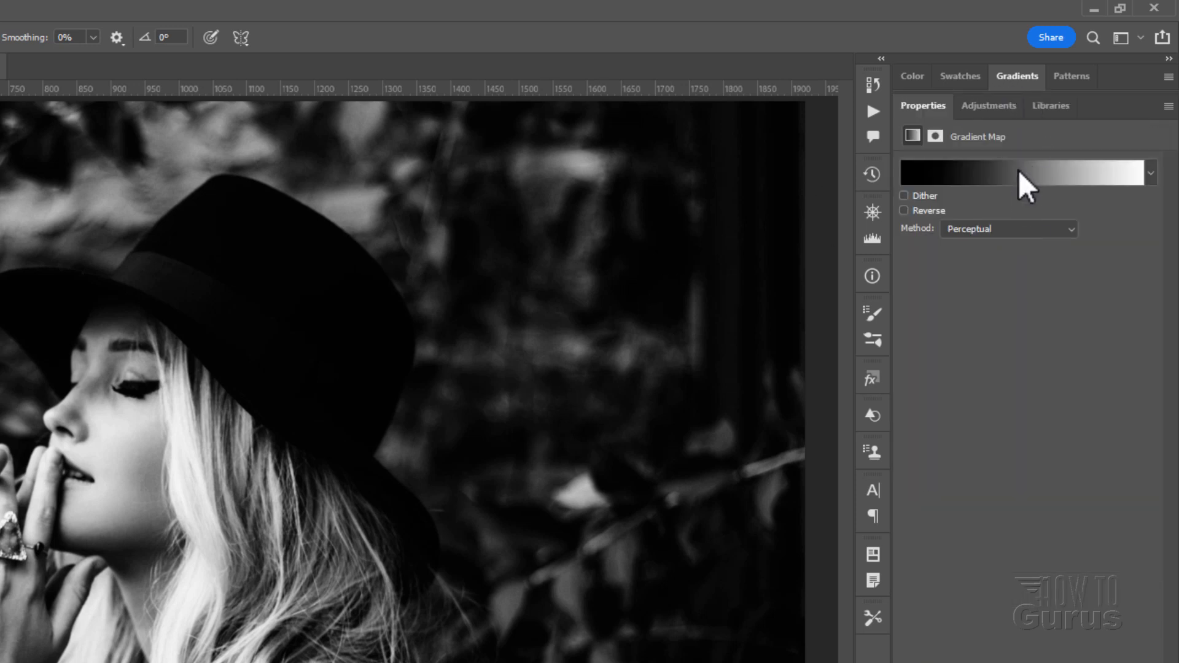
pyautogui.click(930, 106)
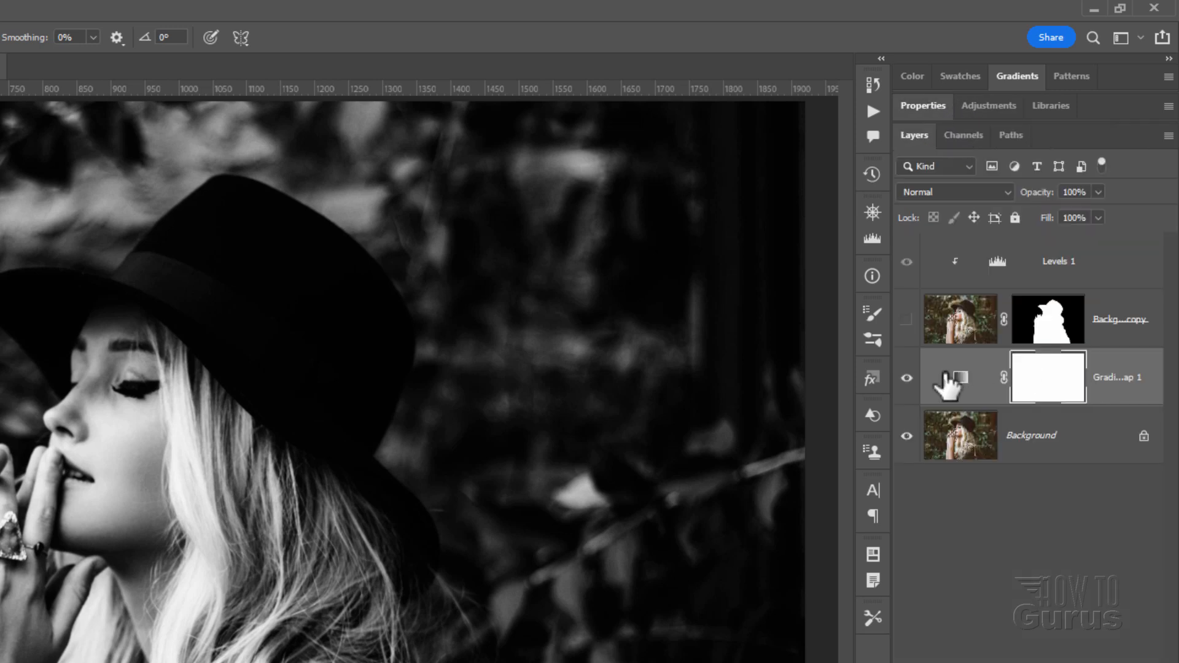
# Apply the Blue-Violet, Yellow-Orange preset from Legacy Gradients, Color Harmonies 1, to the Gradient Map layer.
pyautogui.doubleClick(963, 379)
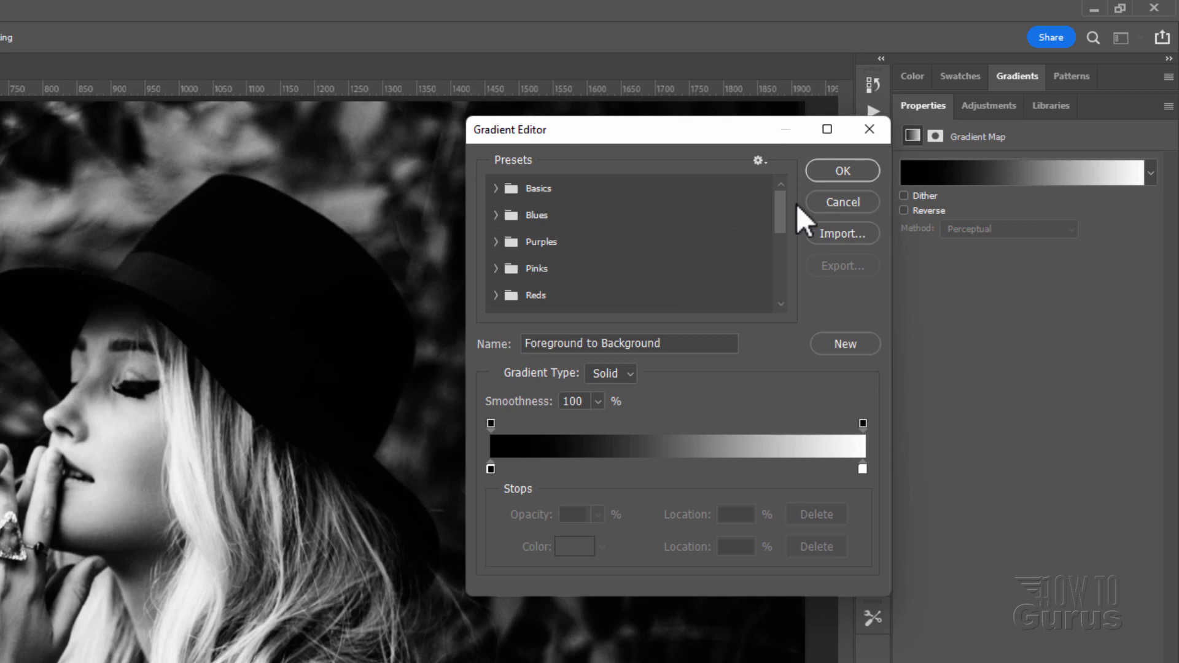
pyautogui.moveTo(782, 215); pyautogui.dragTo(789, 308)
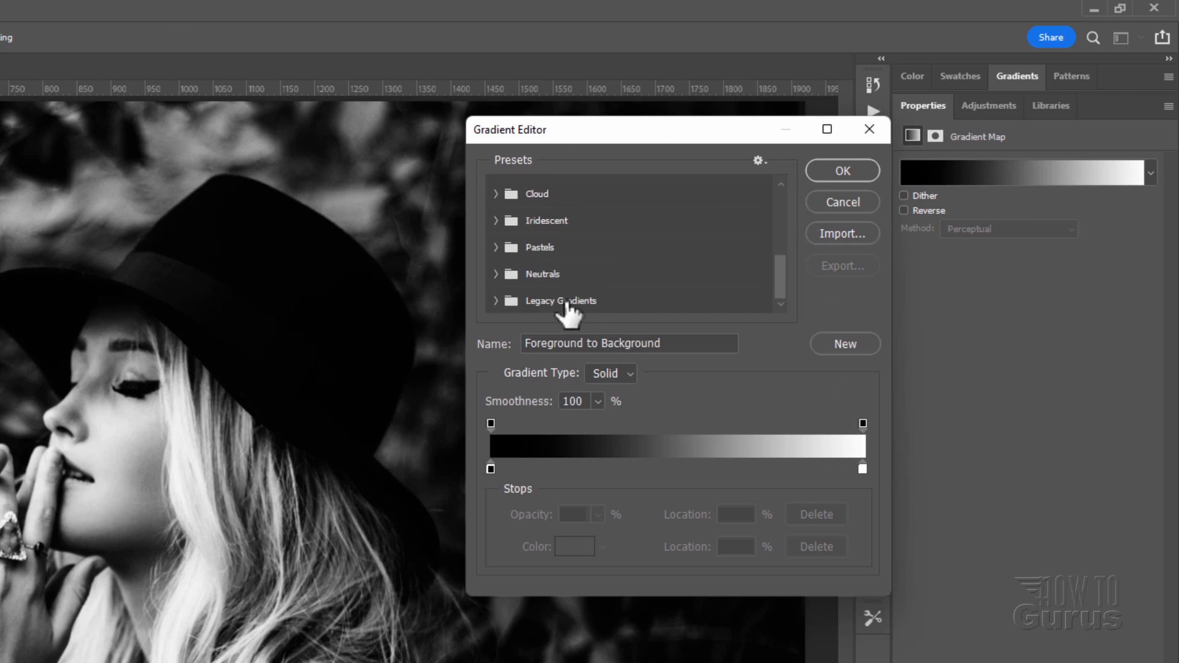
pyautogui.click(495, 300)
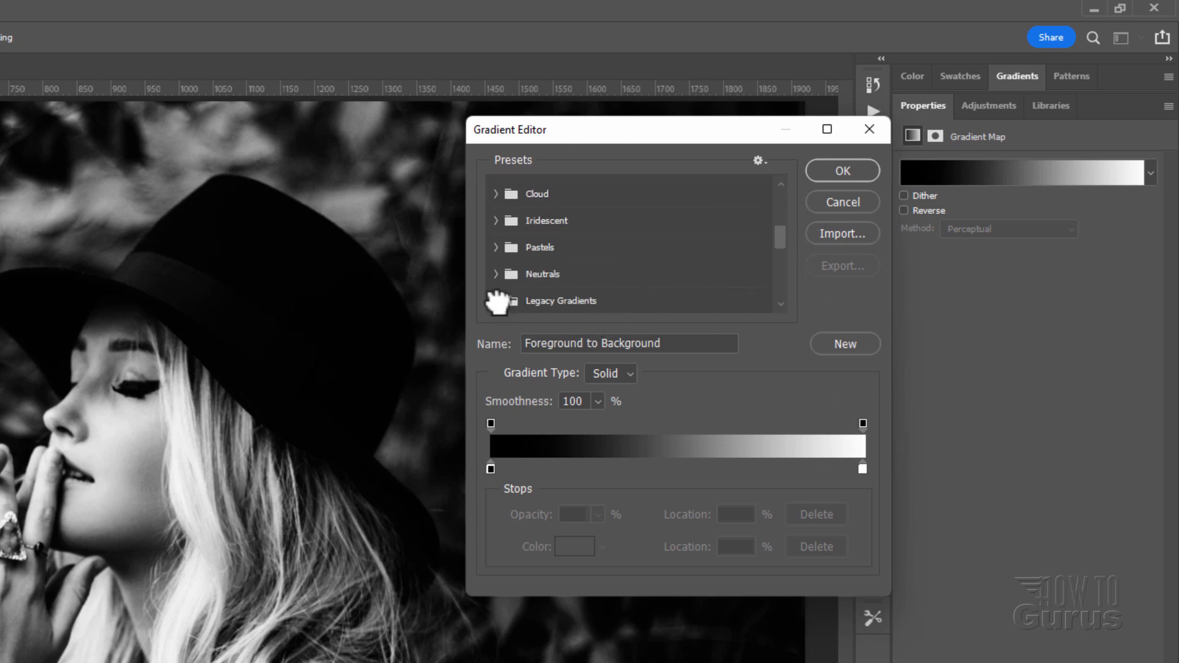
pyautogui.moveTo(780, 243)
pyautogui.mouseDown()
pyautogui.moveTo(783, 292)
pyautogui.moveTo(783, 246)
pyautogui.mouseUp()
pyautogui.click(514, 256)
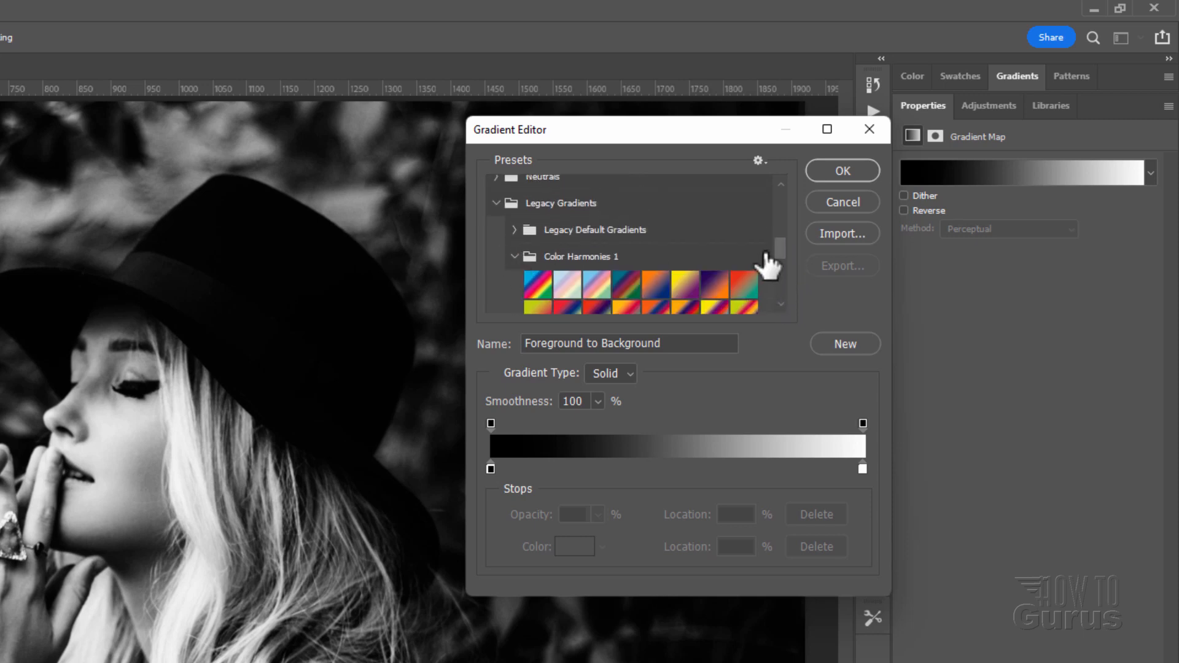
pyautogui.click(714, 284)
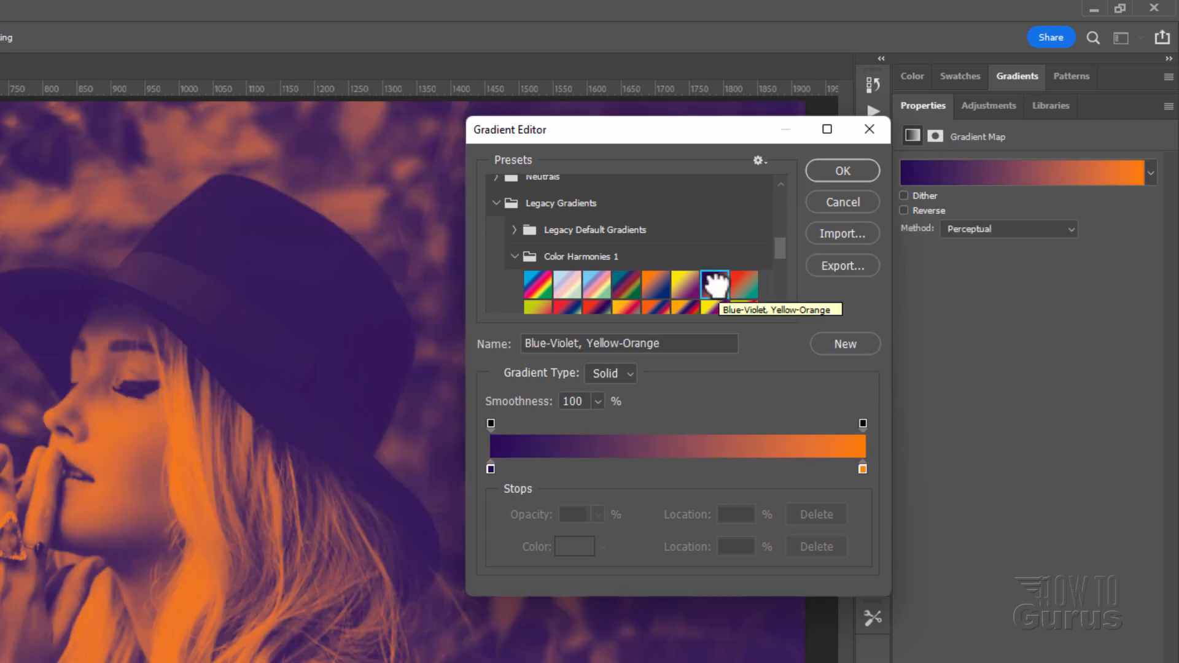
pyautogui.click(843, 171)
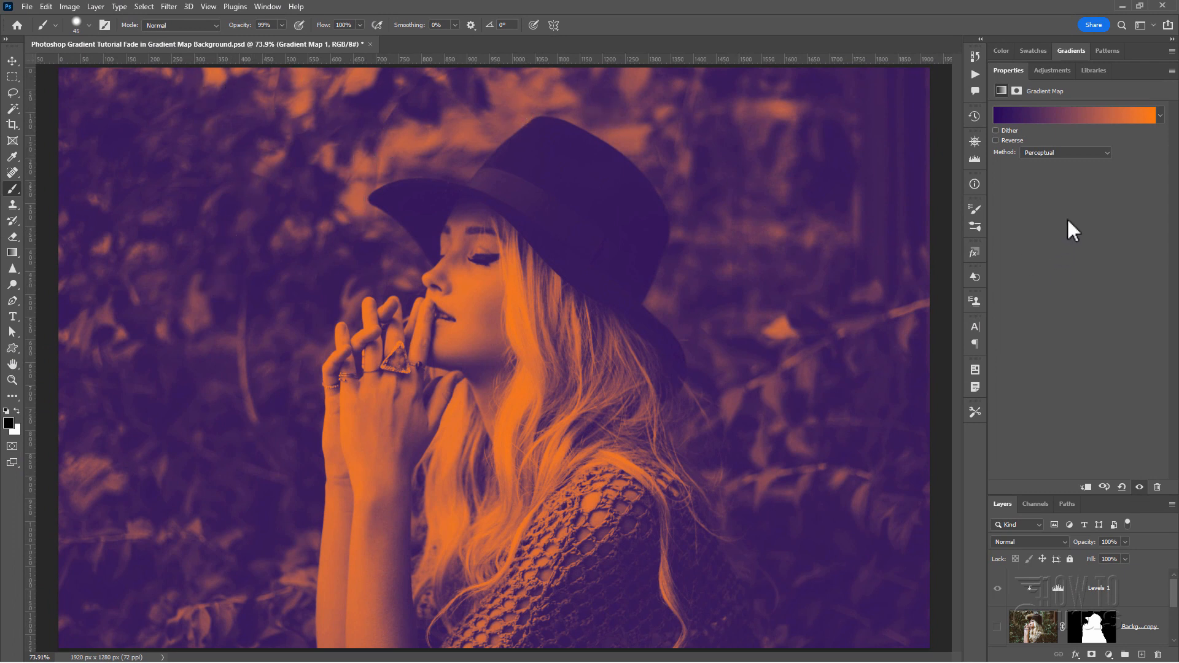
# Fill the Gradient Map layer's mask with a vertical gradient, white at the photo's top to black at its bottom, and show the Background copy layer.
pyautogui.click(1072, 52)
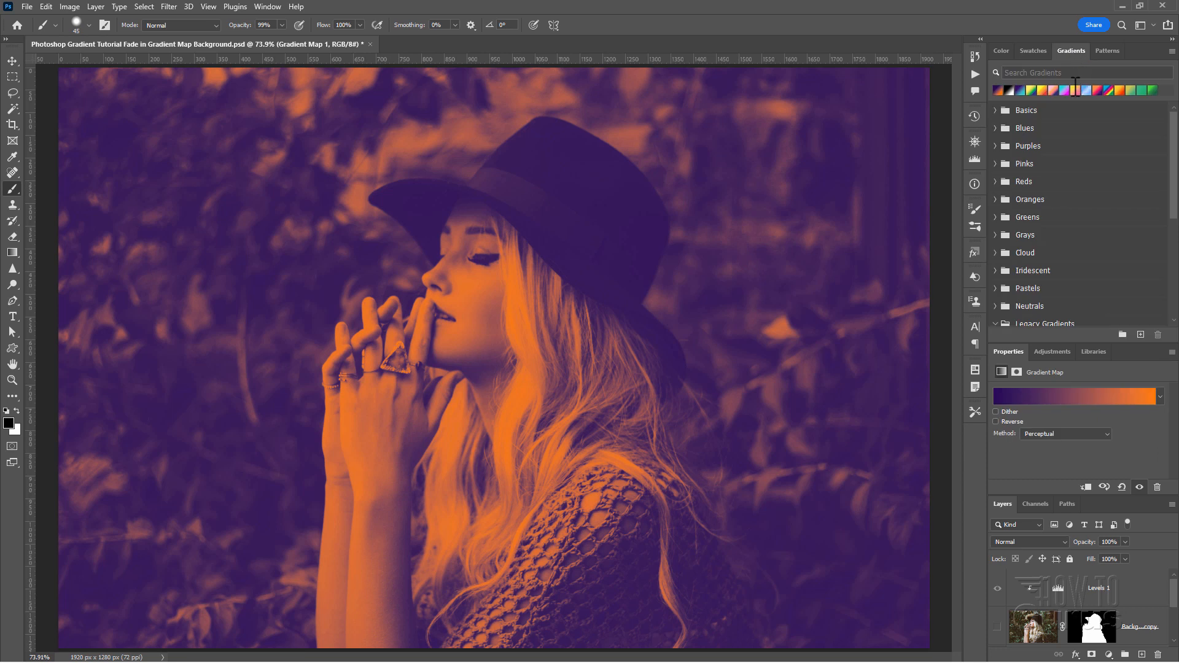
pyautogui.click(1060, 55)
pyautogui.click(1016, 72)
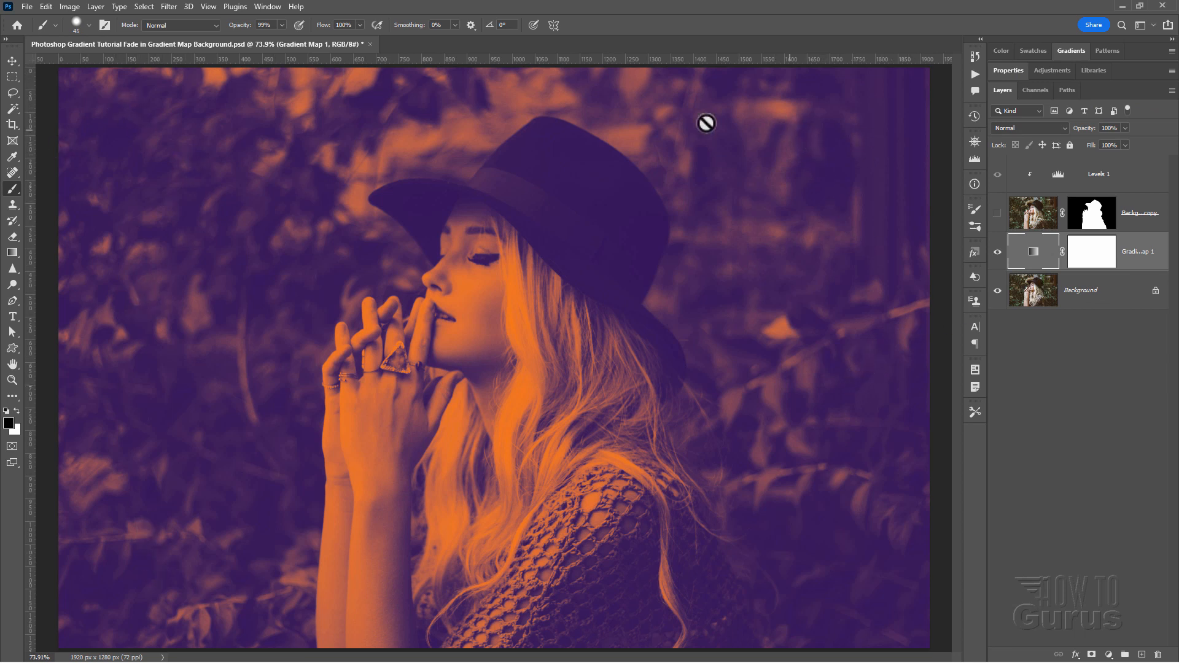
pyautogui.click(1085, 265)
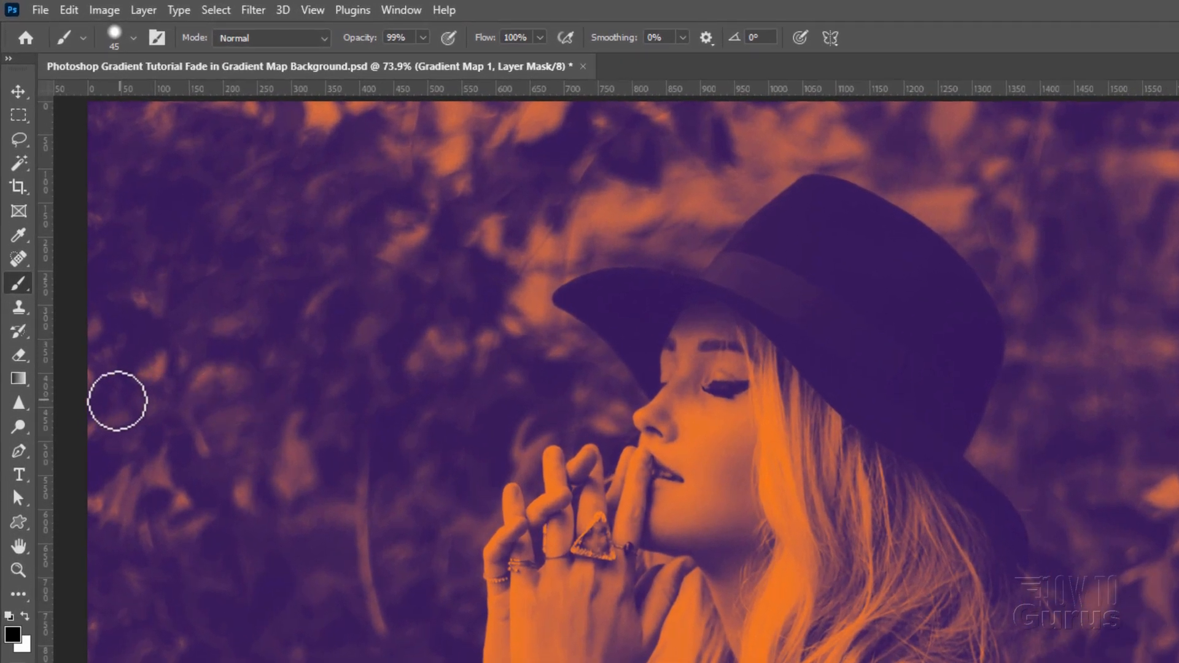
pyautogui.click(19, 382)
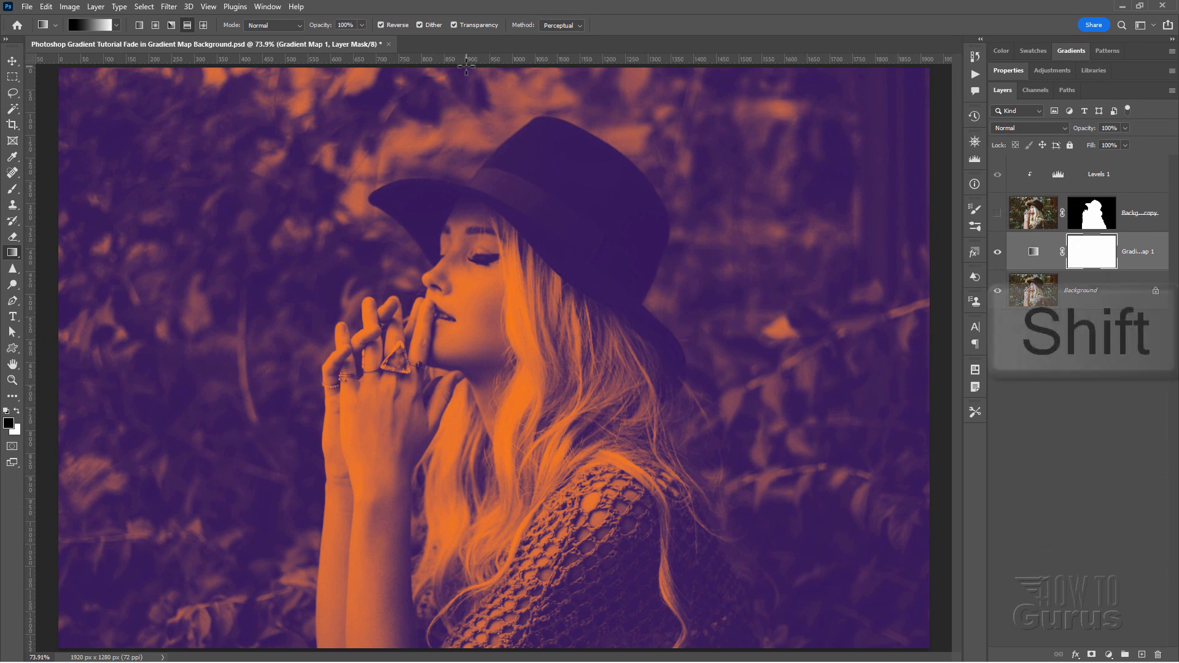
pyautogui.moveTo(466, 66); pyautogui.dragTo(440, 651)
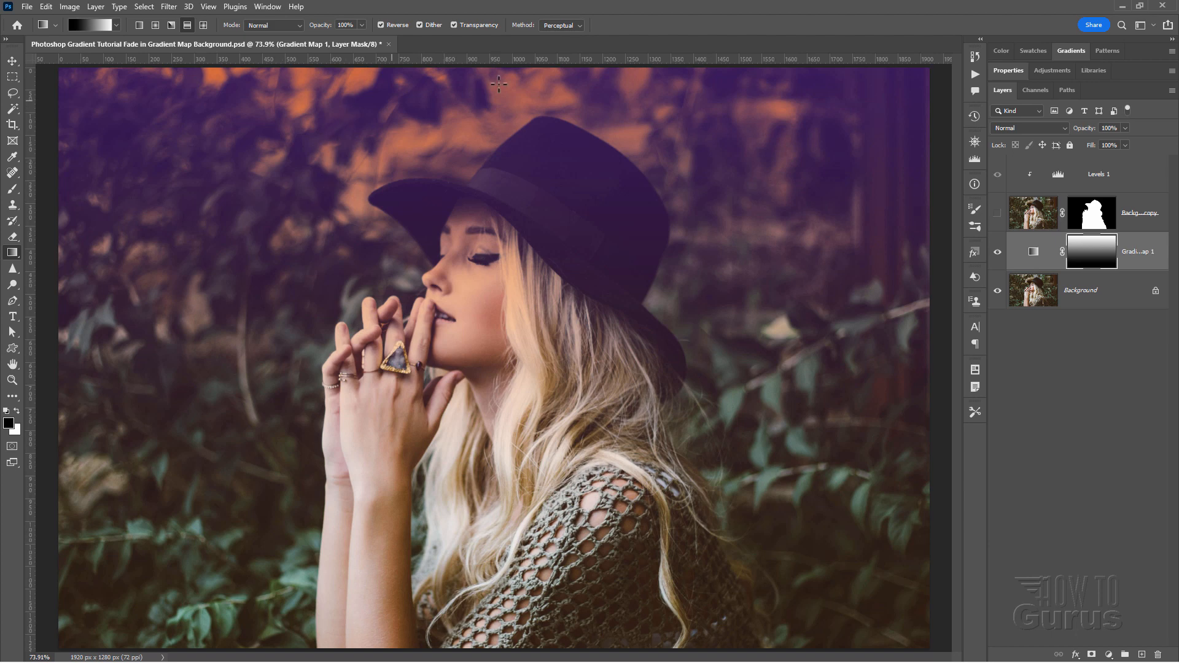
pyautogui.click(997, 213)
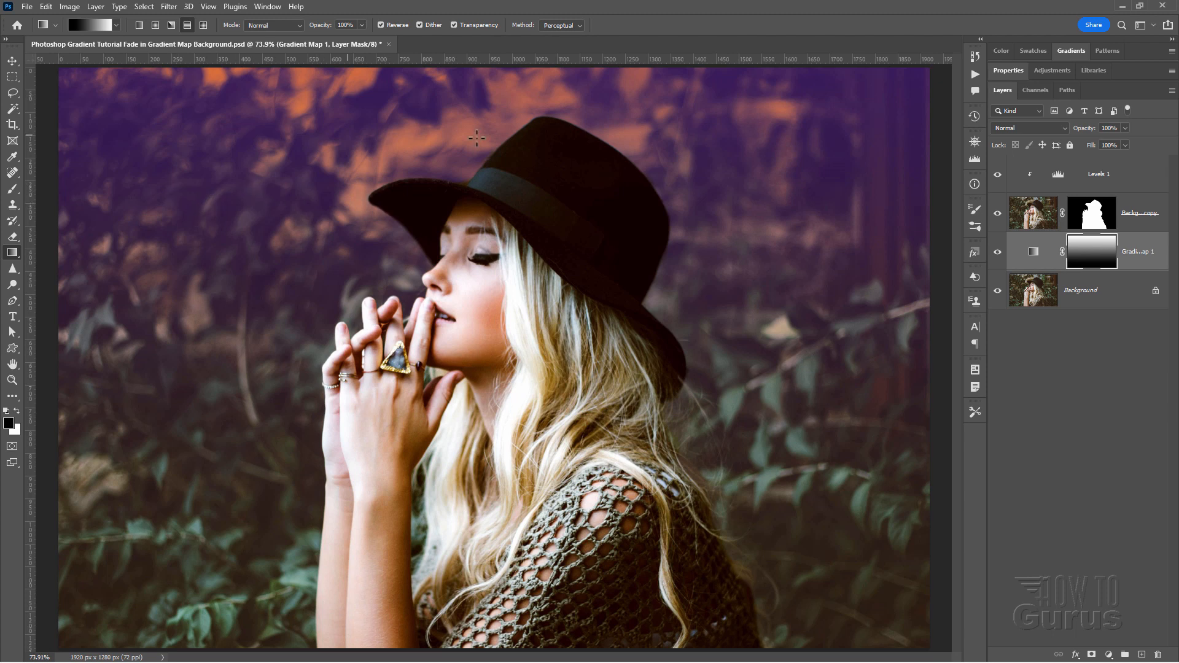
# Add a Levels adjustment layer with default settings directly above the Background layer.
pyautogui.click(1128, 300)
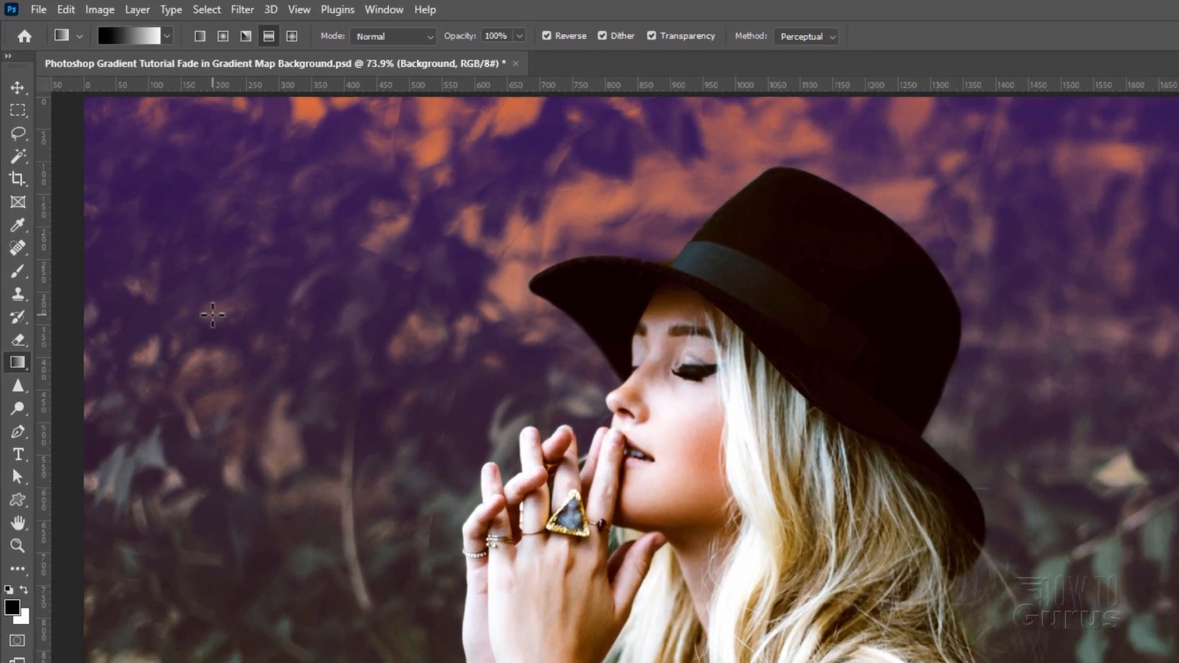
pyautogui.click(137, 9)
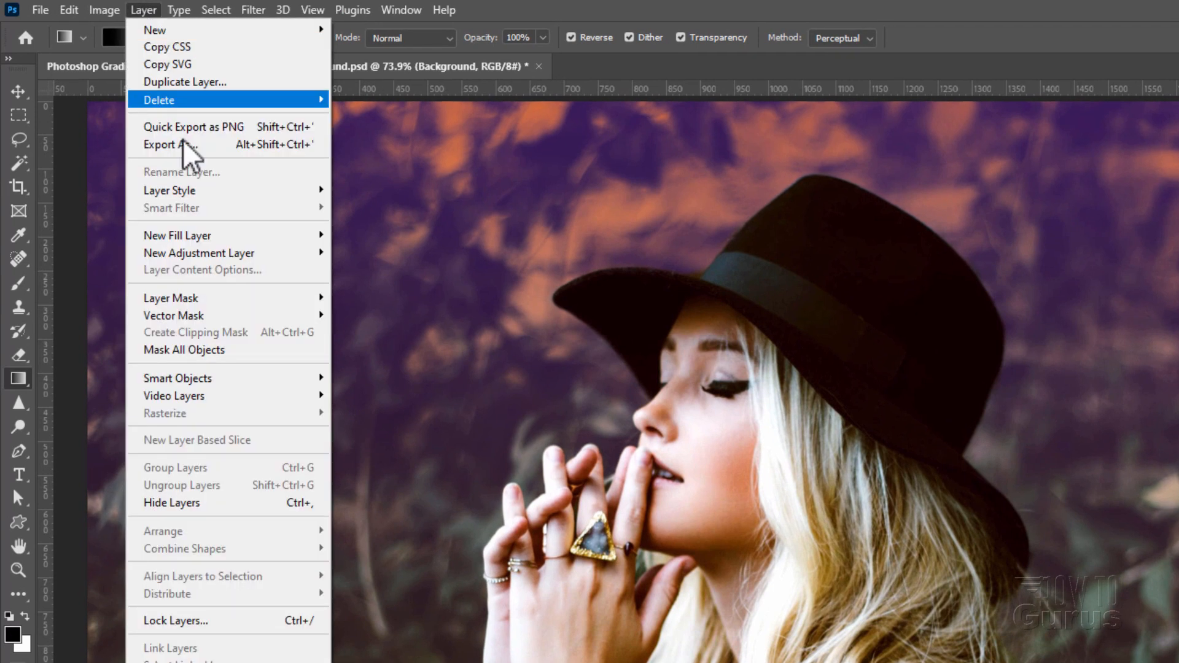
pyautogui.click(375, 273)
pyautogui.click(1053, 321)
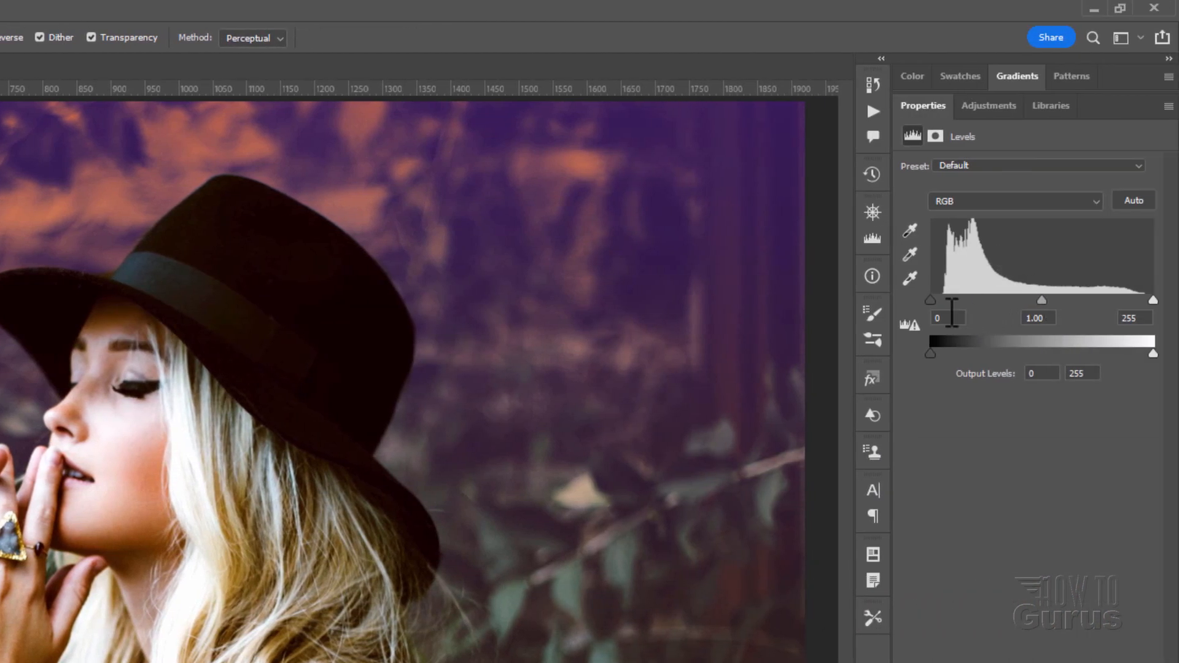
# Set the background Levels adjustment's input values to 38 for shadows, 1.45 for midtones and 236 for highlights, and collapse its properties.
pyautogui.moveTo(933, 301); pyautogui.dragTo(952, 301)
pyautogui.moveTo(1152, 300); pyautogui.dragTo(1137, 301)
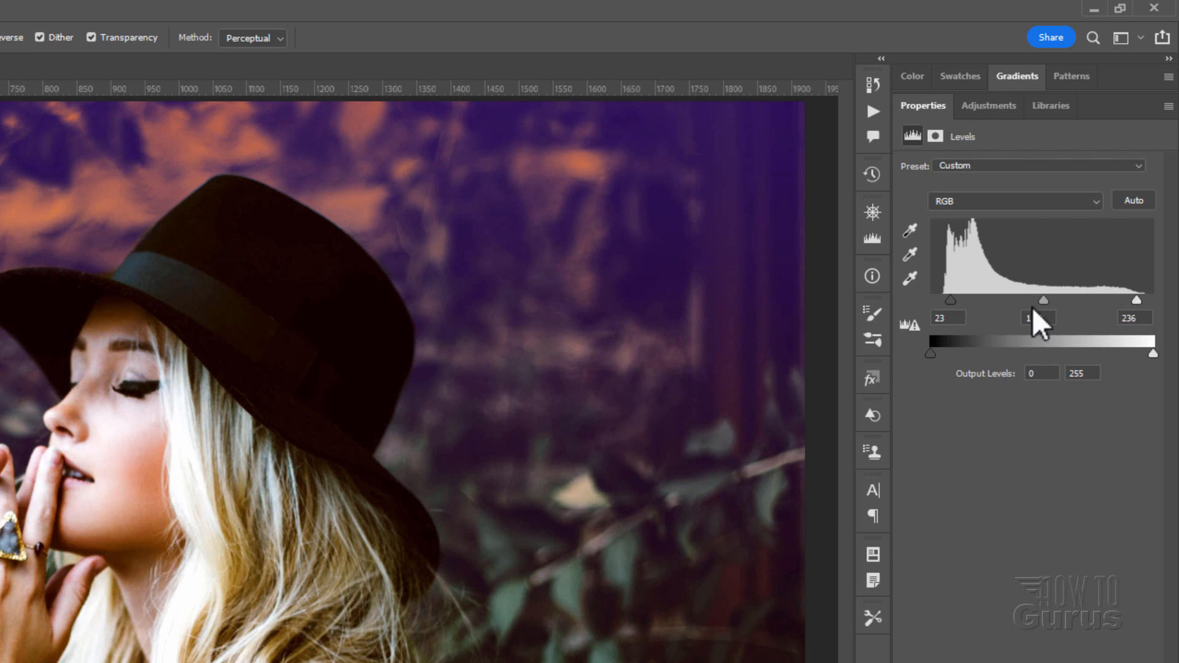
pyautogui.moveTo(1044, 306); pyautogui.dragTo(1018, 306)
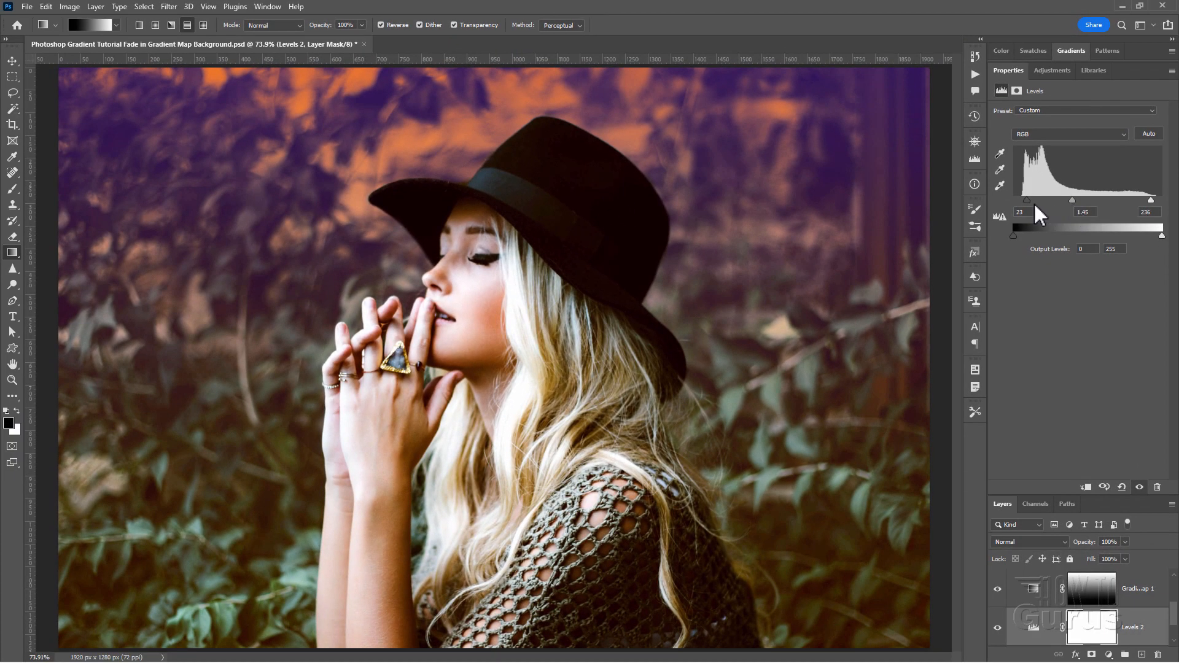
pyautogui.moveTo(1030, 204); pyautogui.dragTo(1036, 203)
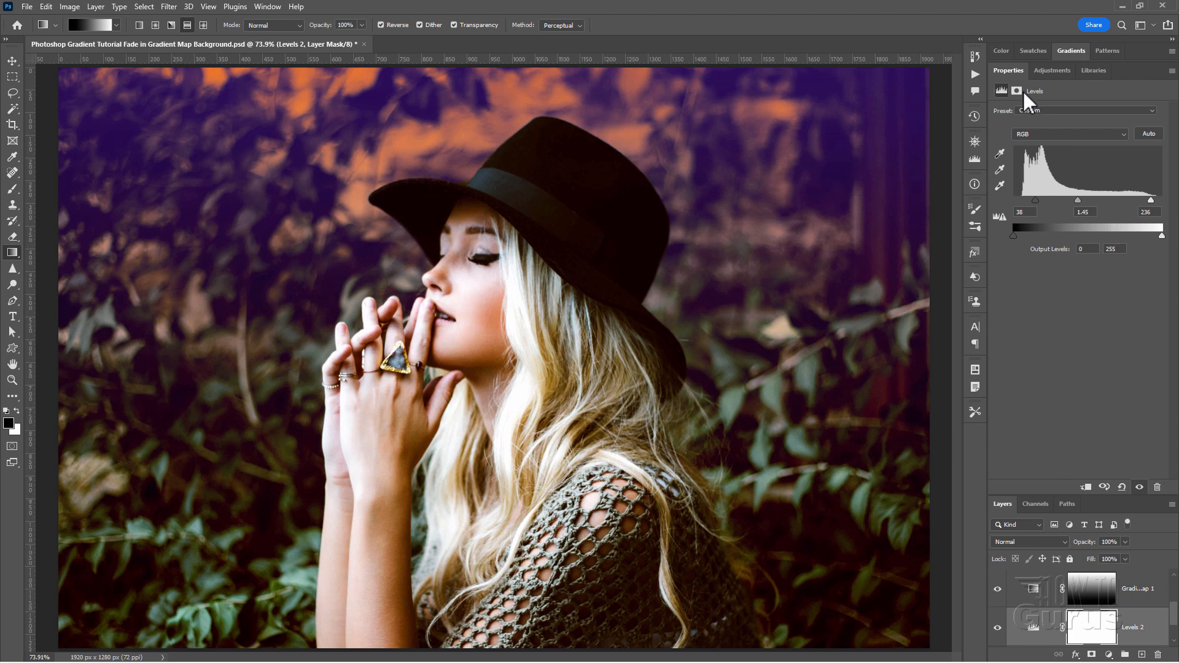
pyautogui.doubleClick(1002, 74)
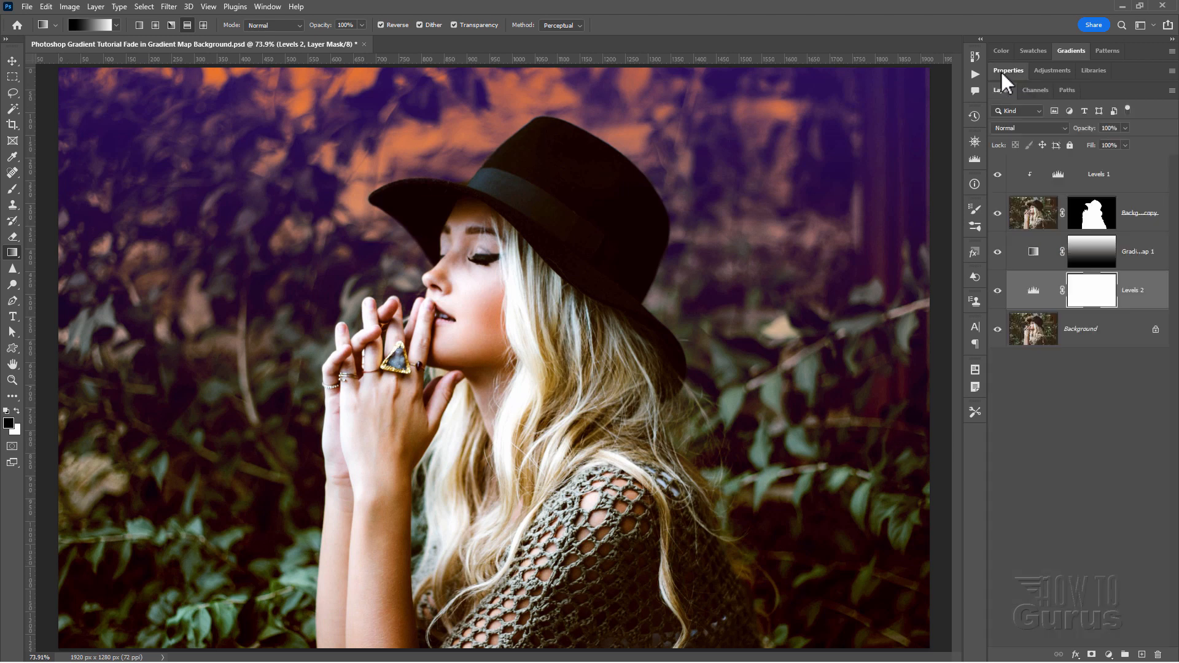
# Duplicate the Background layer as Background copy 2 and move the duplicate to the top of the layer stack.
pyautogui.click(1092, 336)
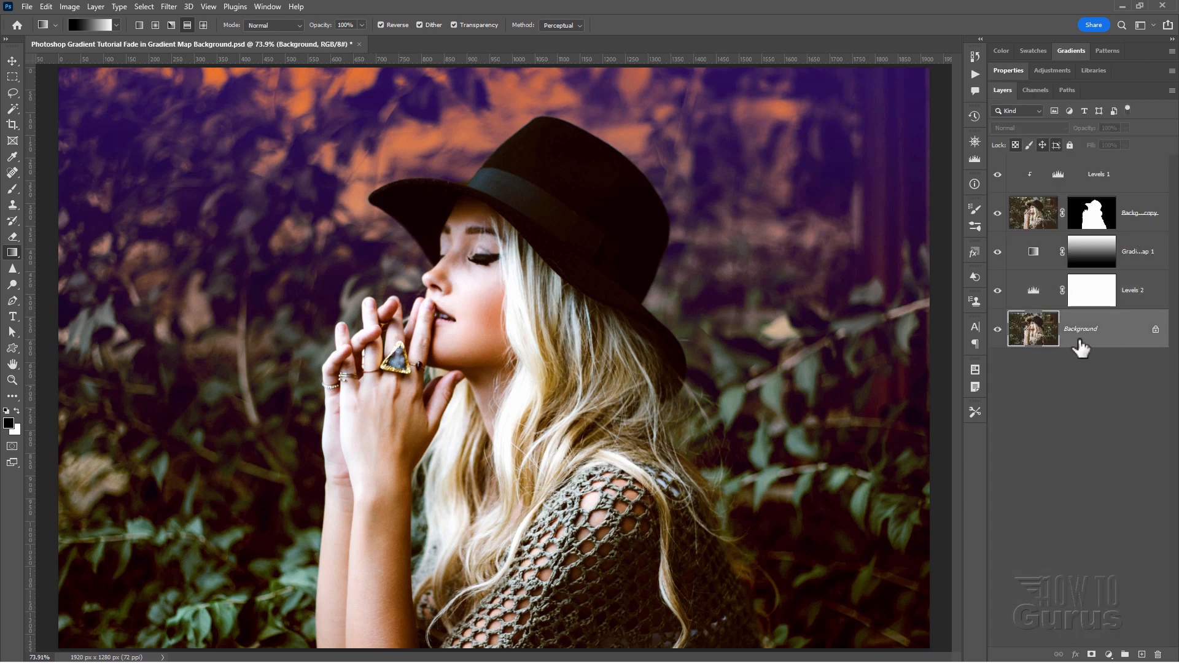
pyautogui.rightClick(1075, 336)
pyautogui.click(1082, 354)
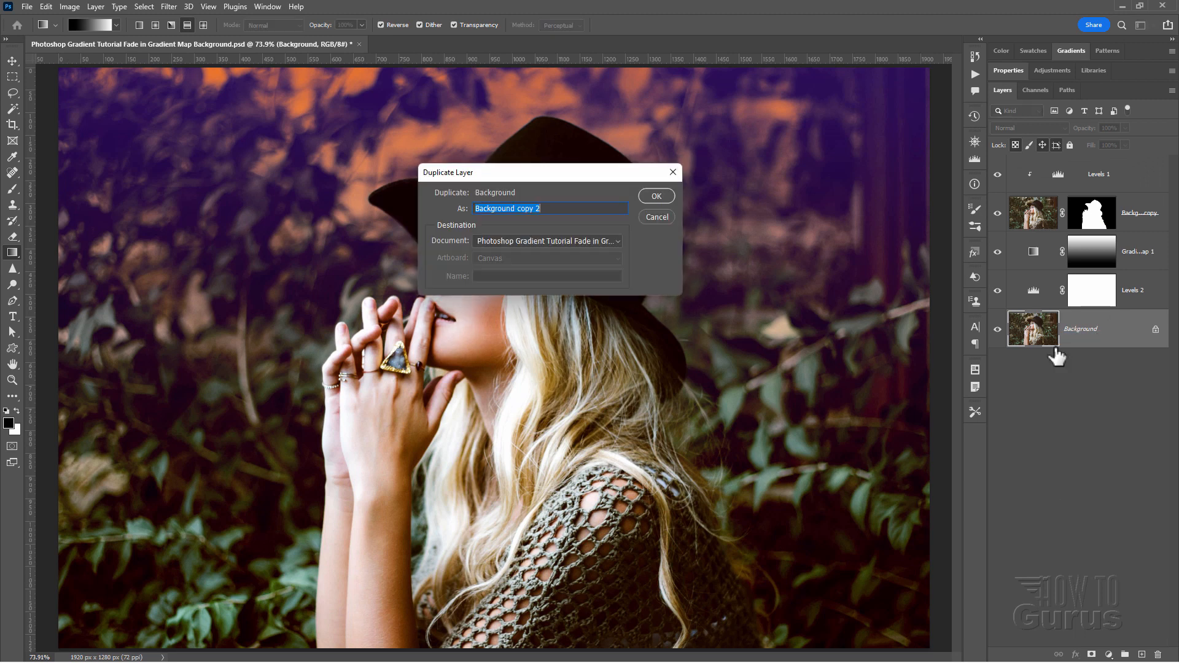
pyautogui.click(673, 196)
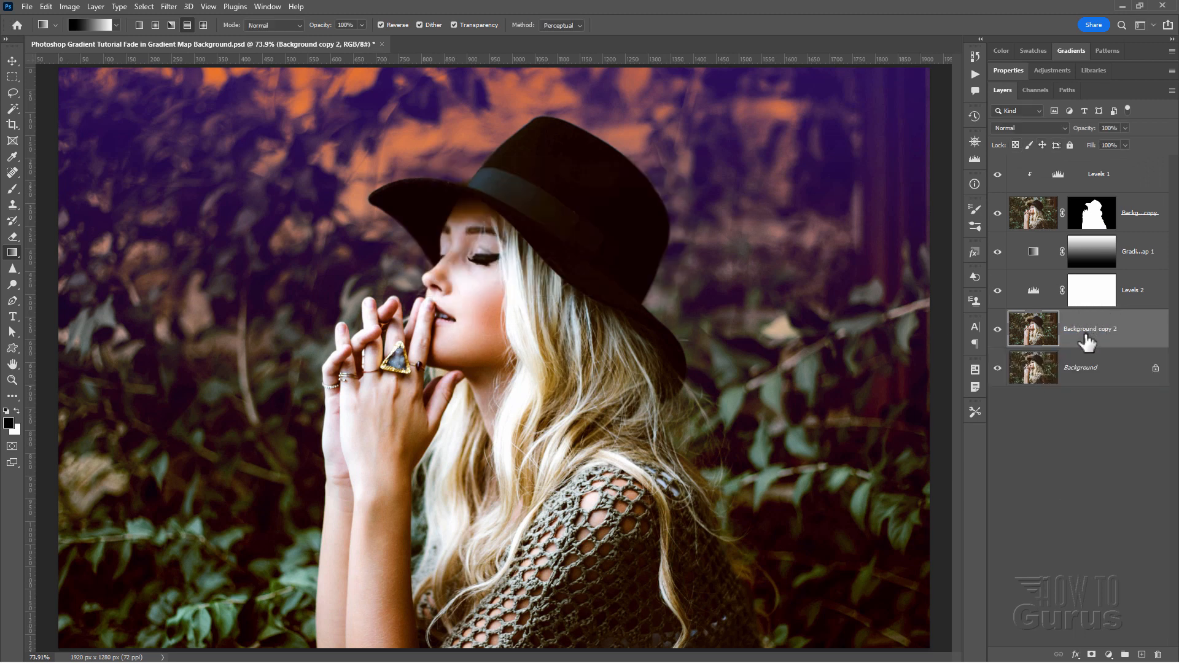
pyautogui.moveTo(1089, 337); pyautogui.dragTo(1072, 167)
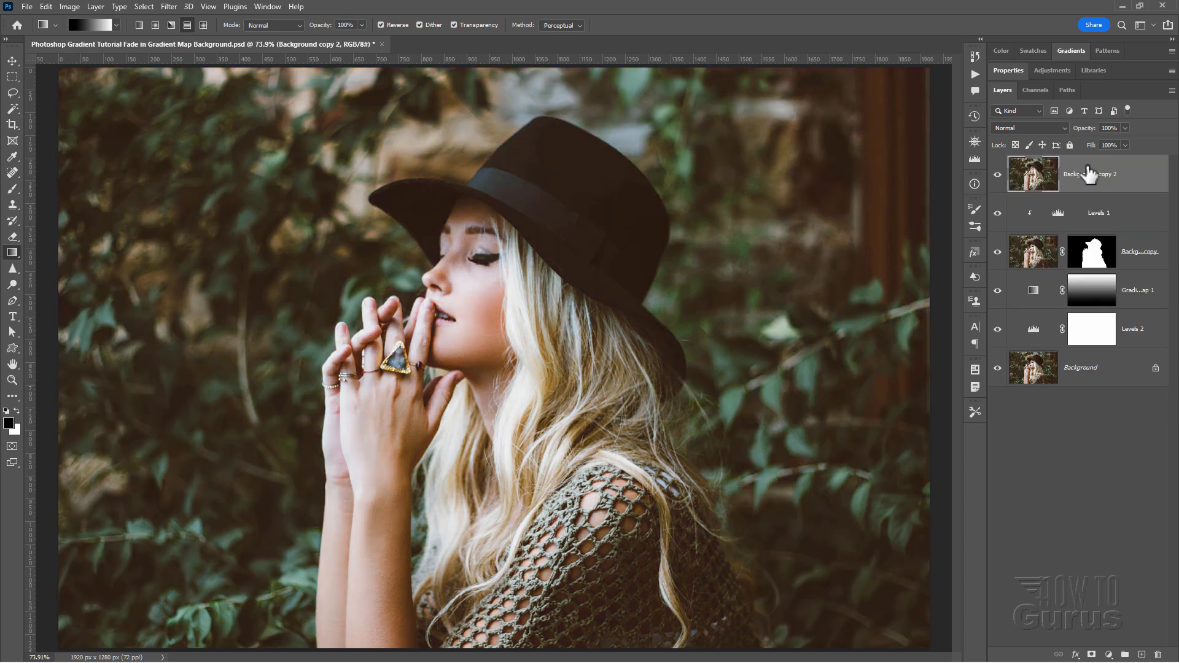
# Toggle the Background copy 2 layer's visibility to compare the original photo with the edit, leaving the layer hidden.
pyautogui.click(998, 177)
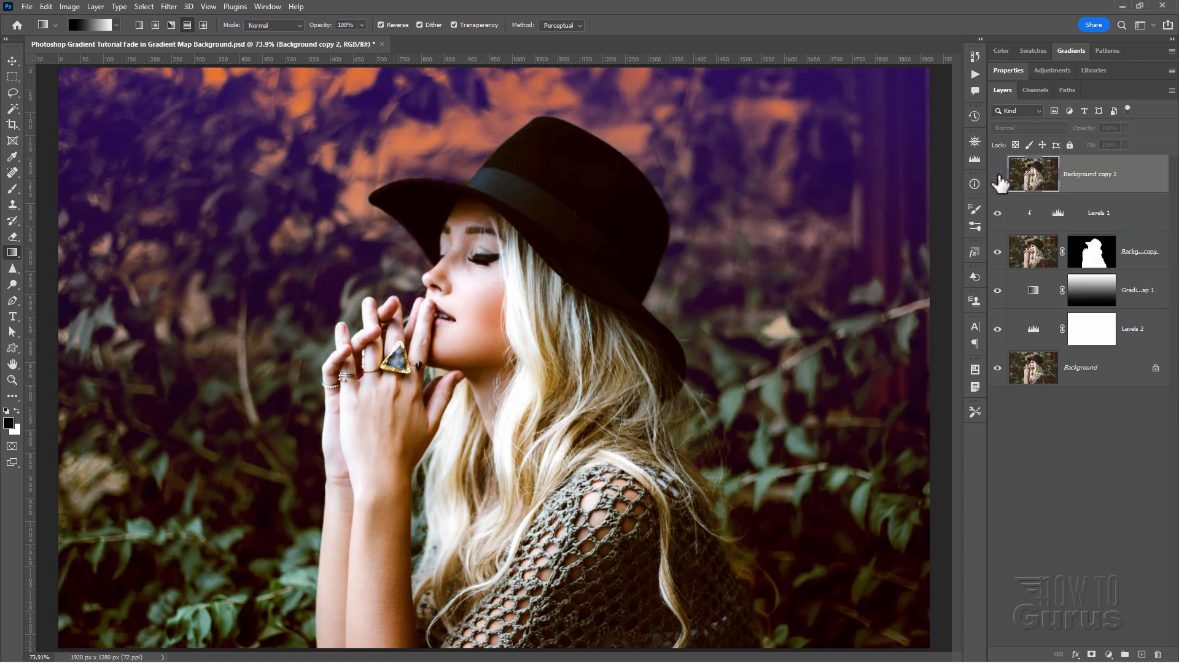
pyautogui.click(998, 177)
pyautogui.click(998, 177)
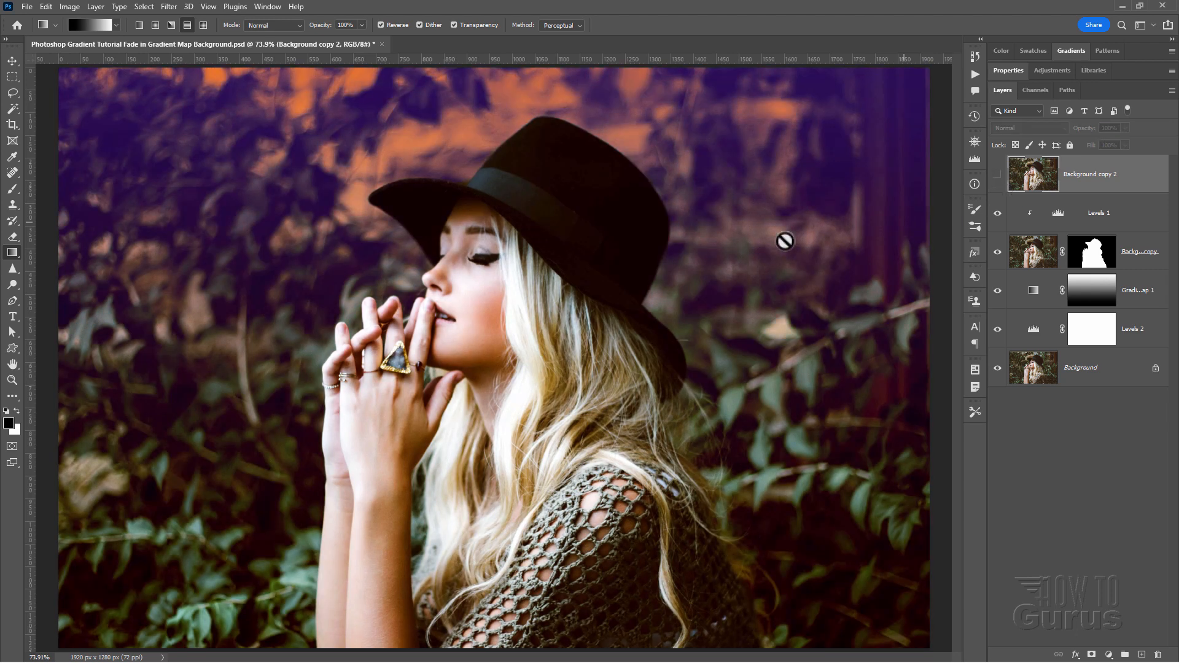